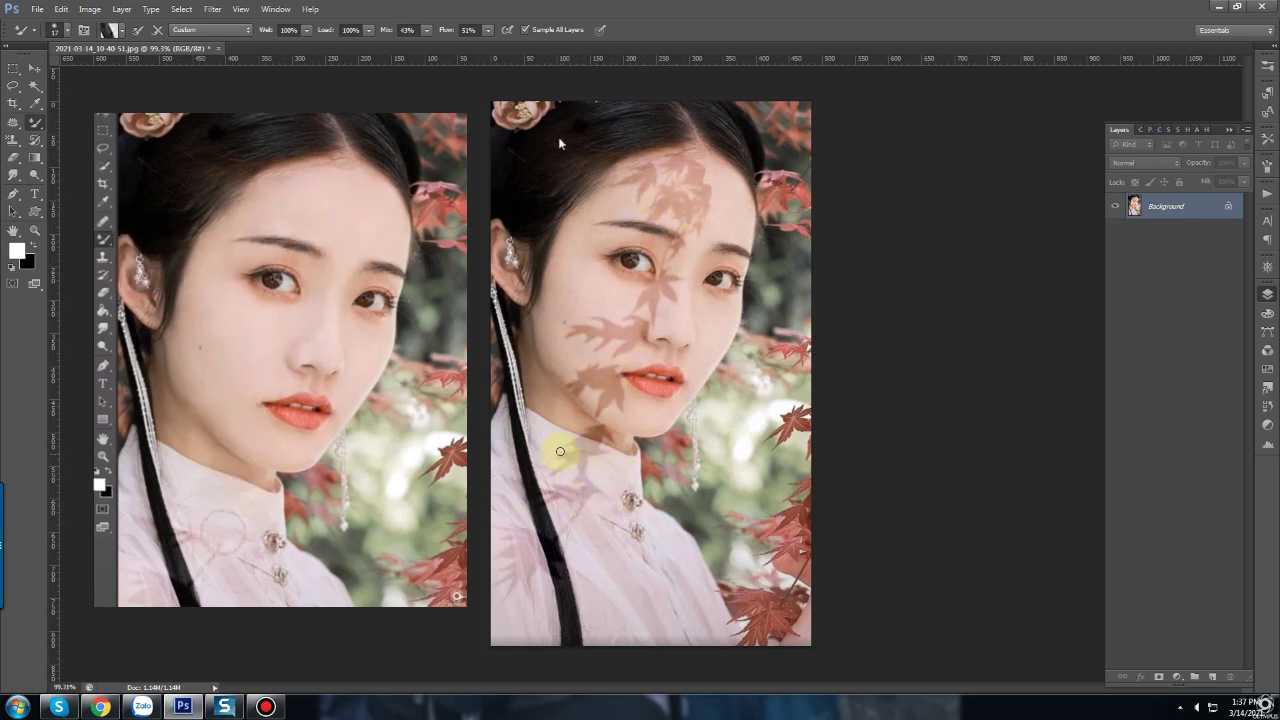
Step: Switch to the Lasso Tool for freehand selection
left_click(13, 87)
Step: Lasso the strip of leaf-shadowed skin from her forehead down to her neck and chest
left_click(88, 88)
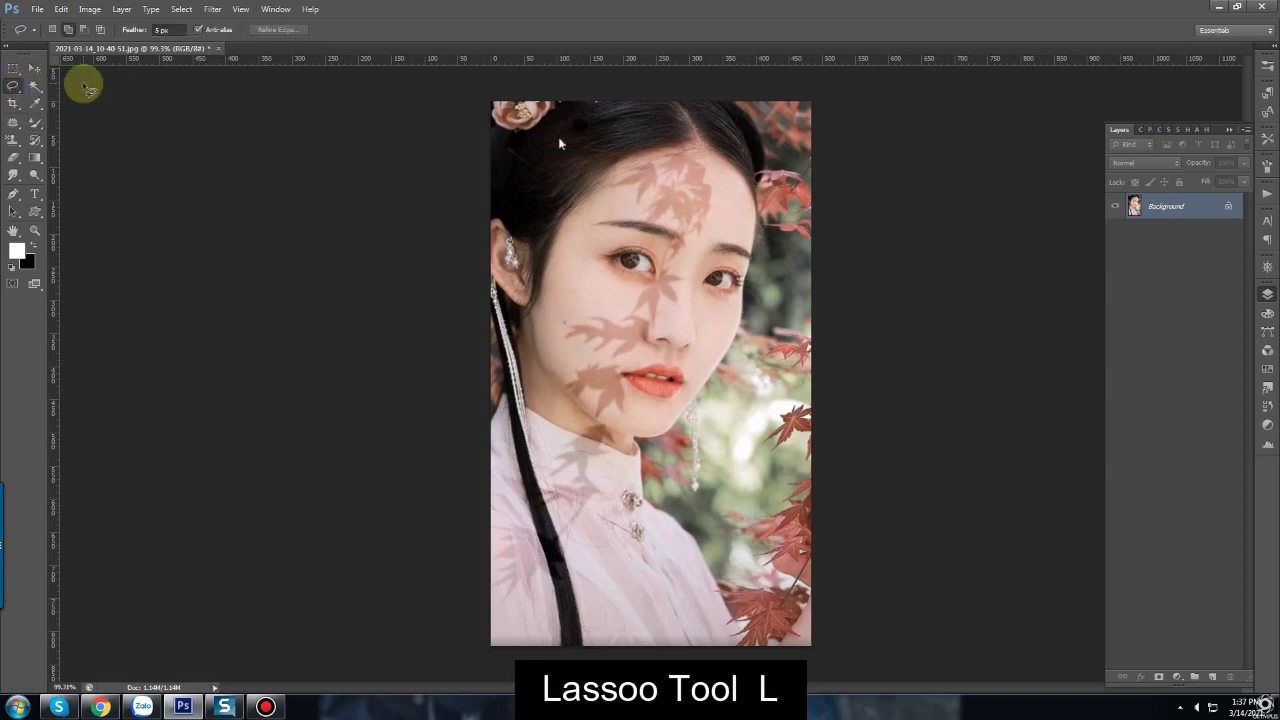
scroll(665, 160, "up", 3)
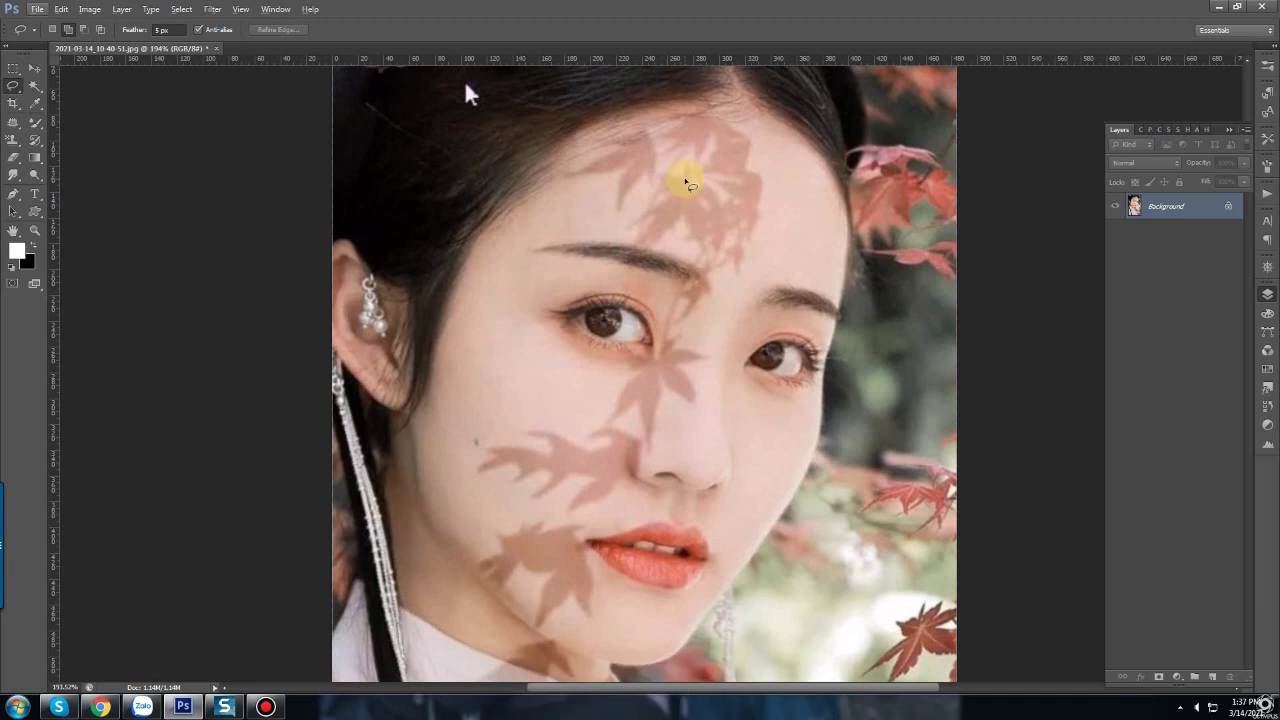
scroll(646, 155, "up", 1)
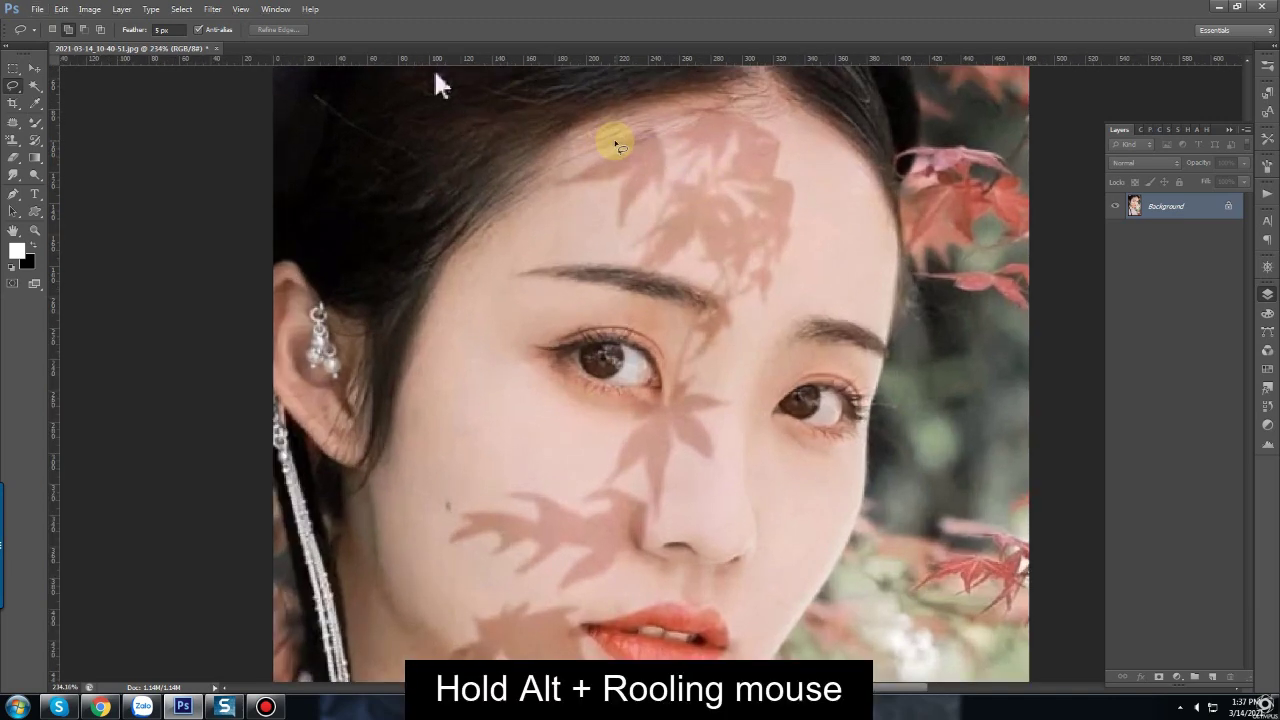
scroll(630, 152, "down", 1)
scroll(620, 160, "down", 1)
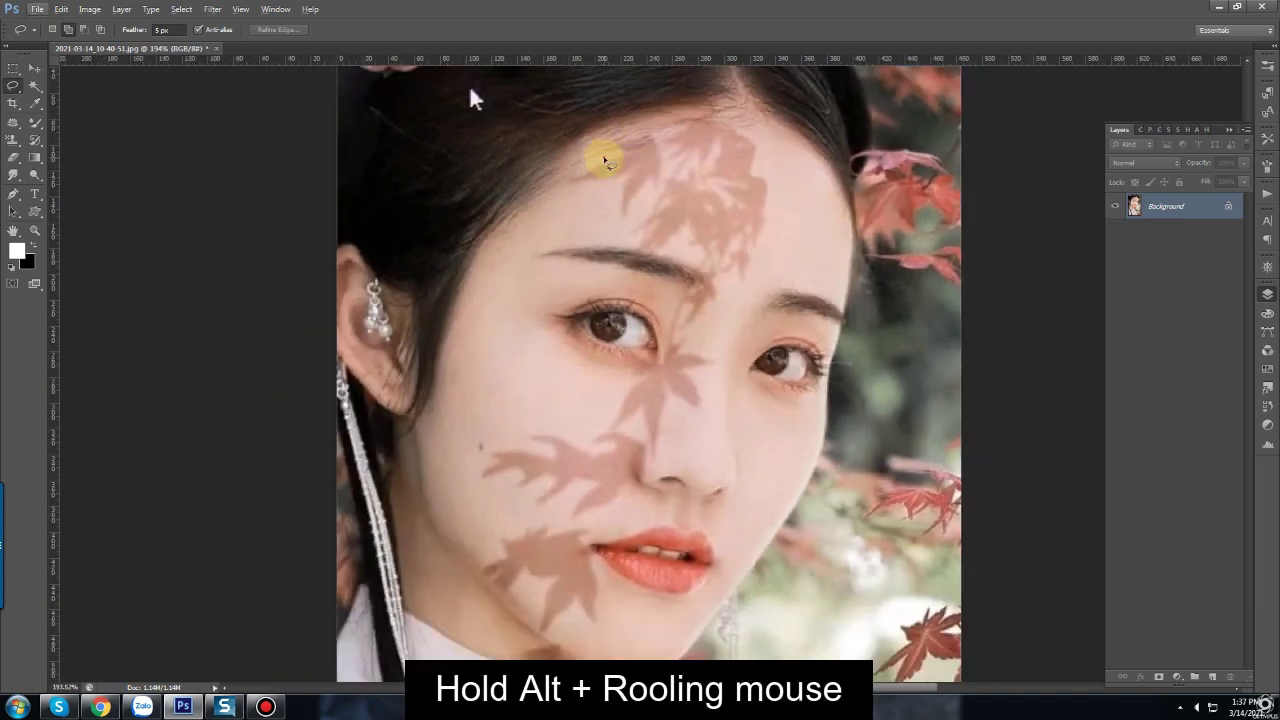
mouse_move(605, 160)
left_mouse_down()
mouse_move(632, 220)
mouse_move(595, 545)
mouse_move(586, 157)
left_mouse_up()
scroll(663, 406, "down", 4)
mouse_move(530, 272)
left_mouse_down()
mouse_move(434, 520)
mouse_move(580, 263)
left_mouse_up()
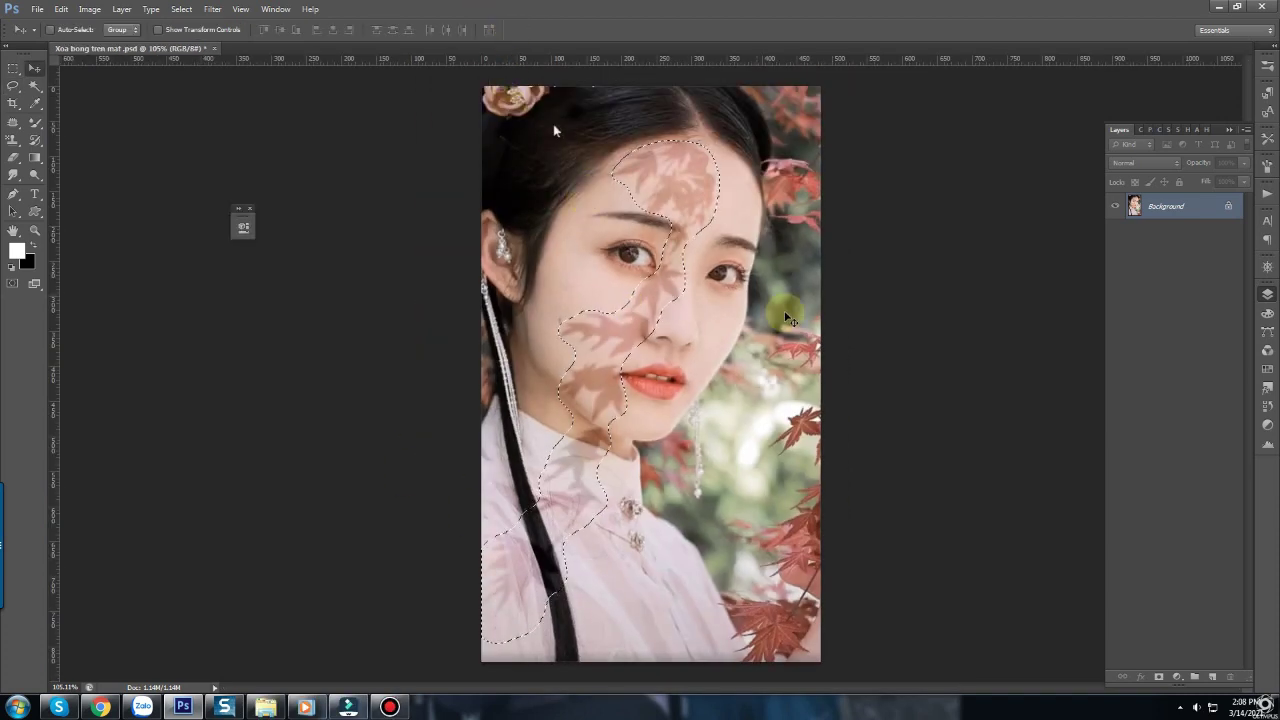
Step: Feather the shadow selection by 10 pixels, then bring up the adjustment layer list
key("shift+F6")
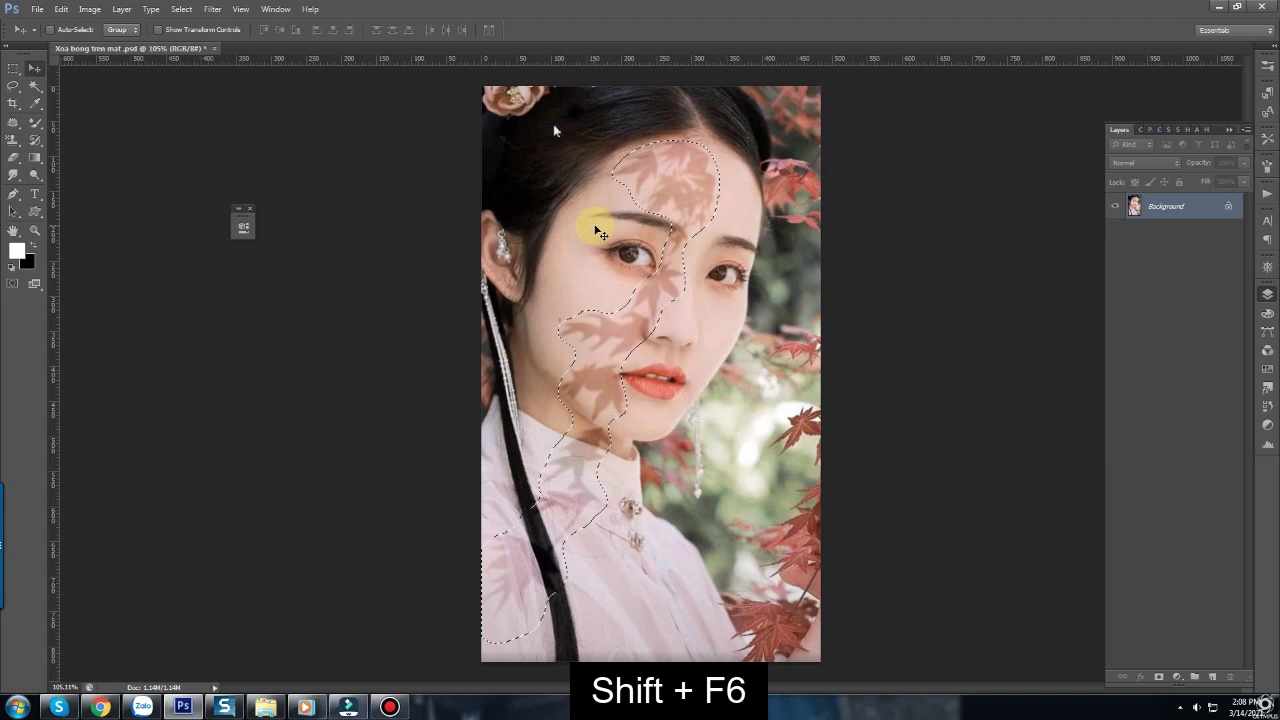
key("shift+F6")
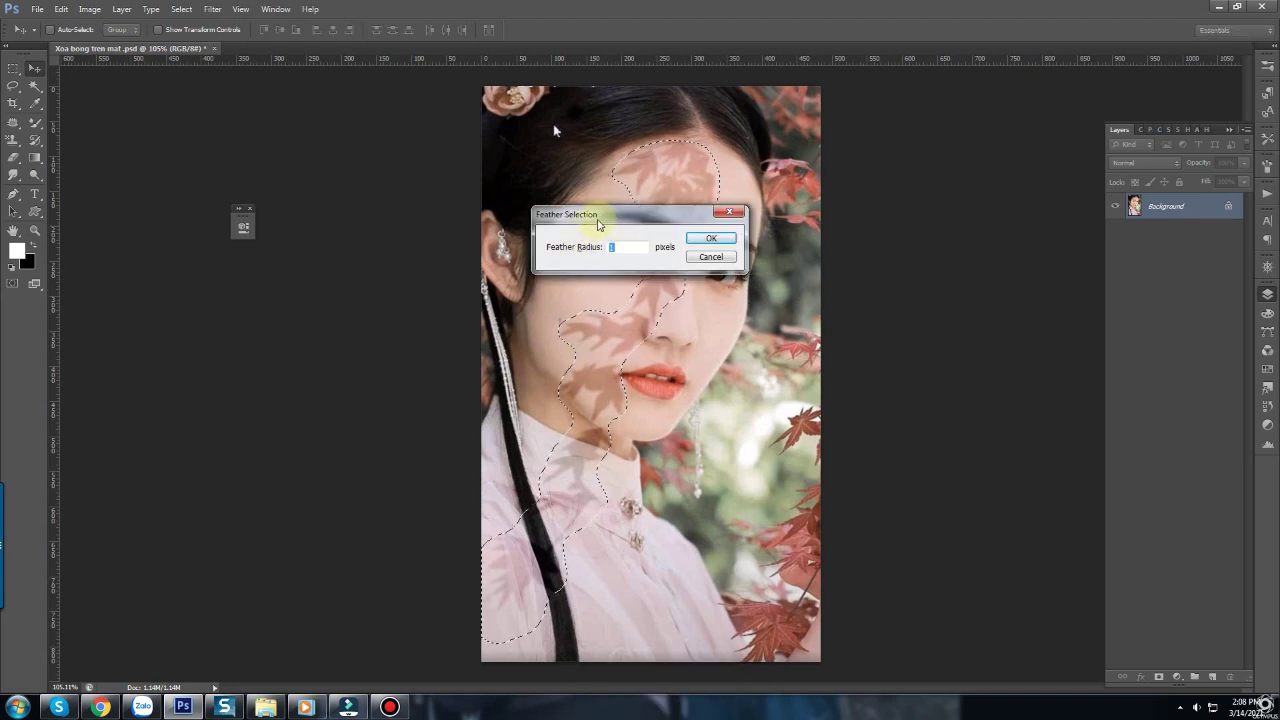
left_click(711, 238)
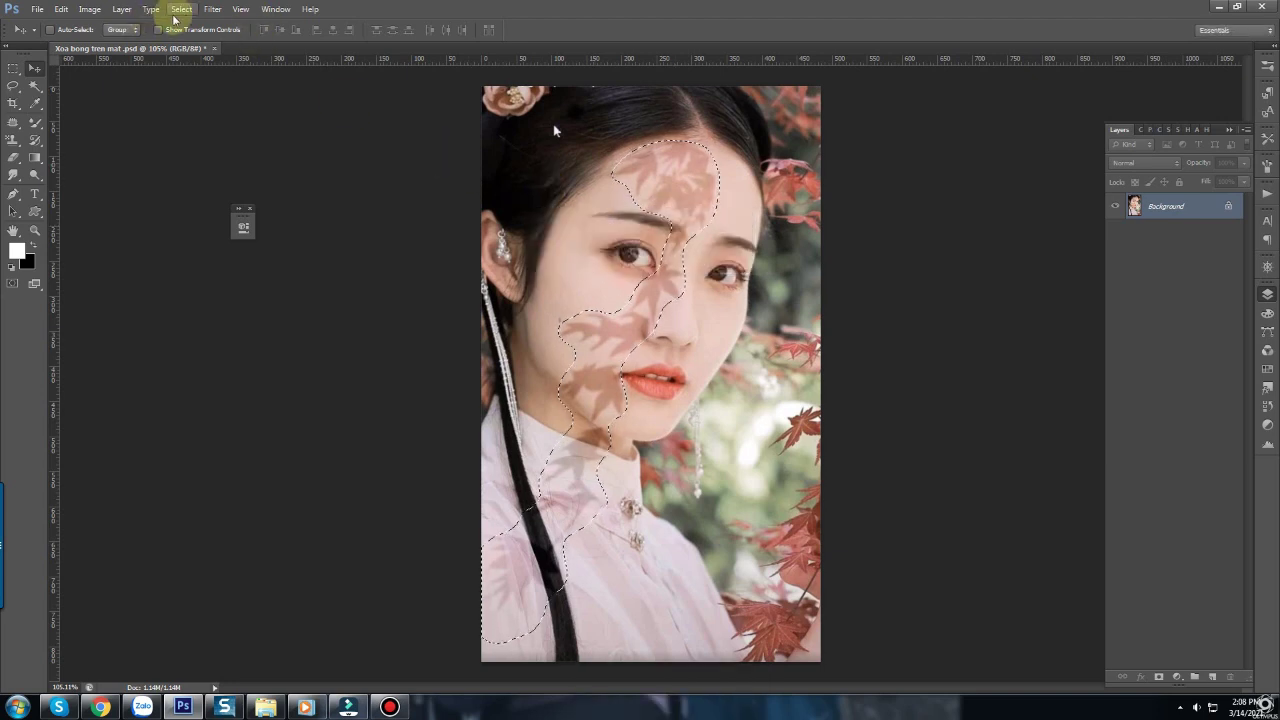
left_click(180, 10)
mouse_move(240, 156)
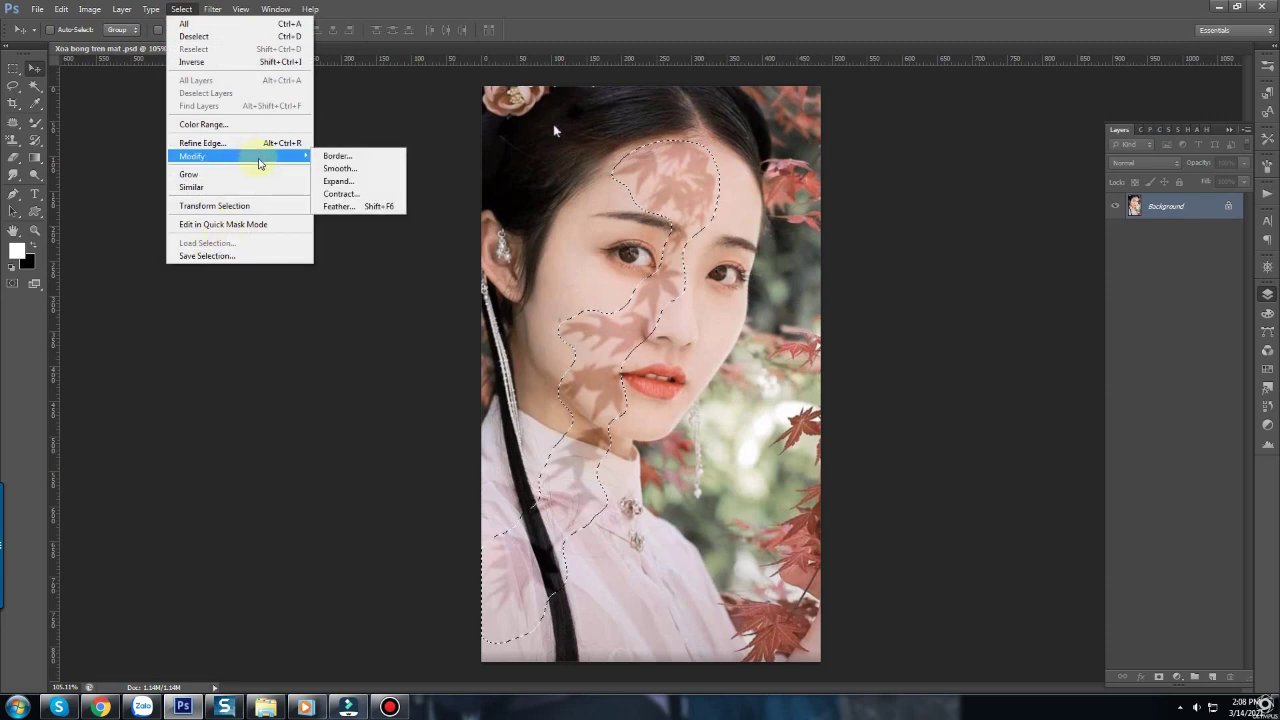
left_click(338, 206)
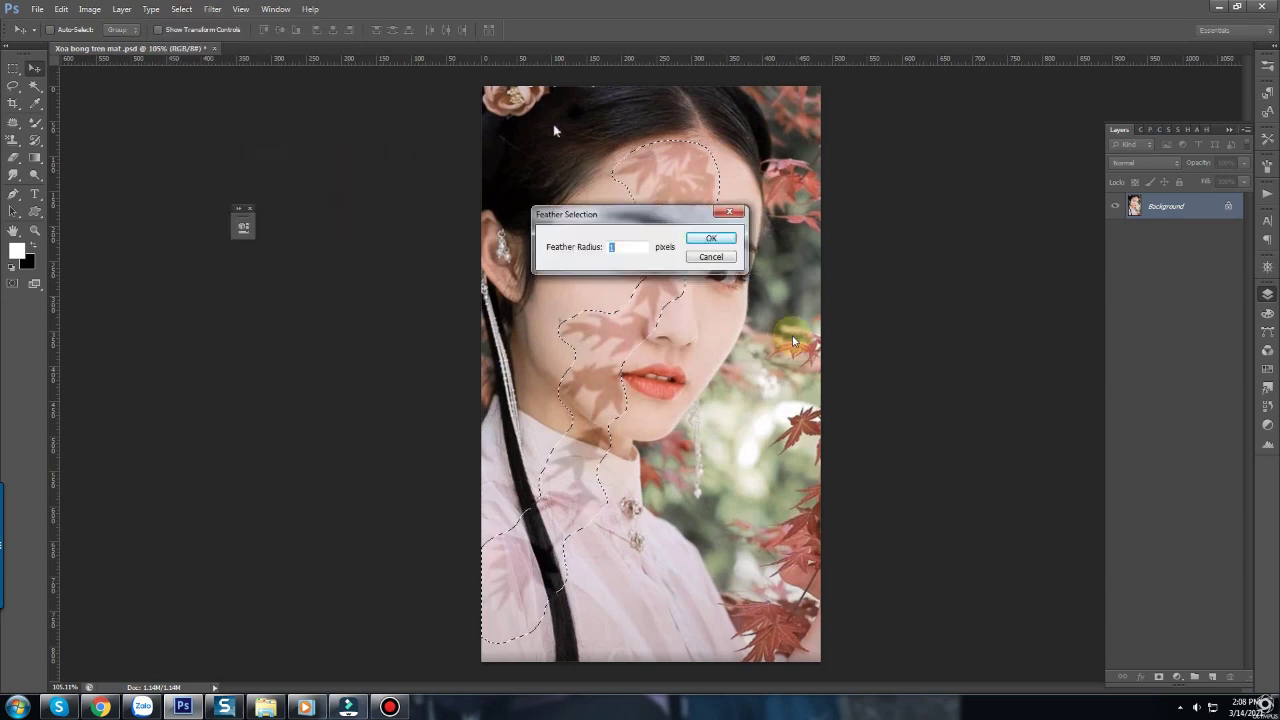
left_click_drag(686, 214, 830, 196)
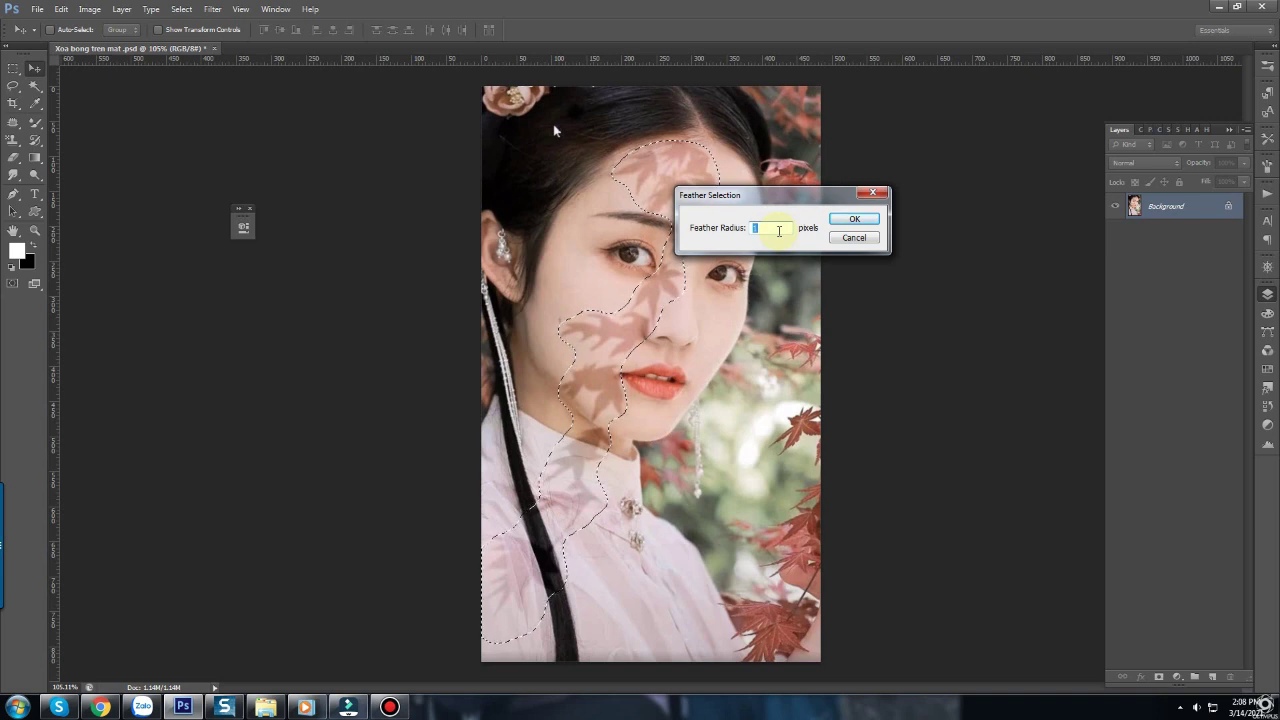
type("10")
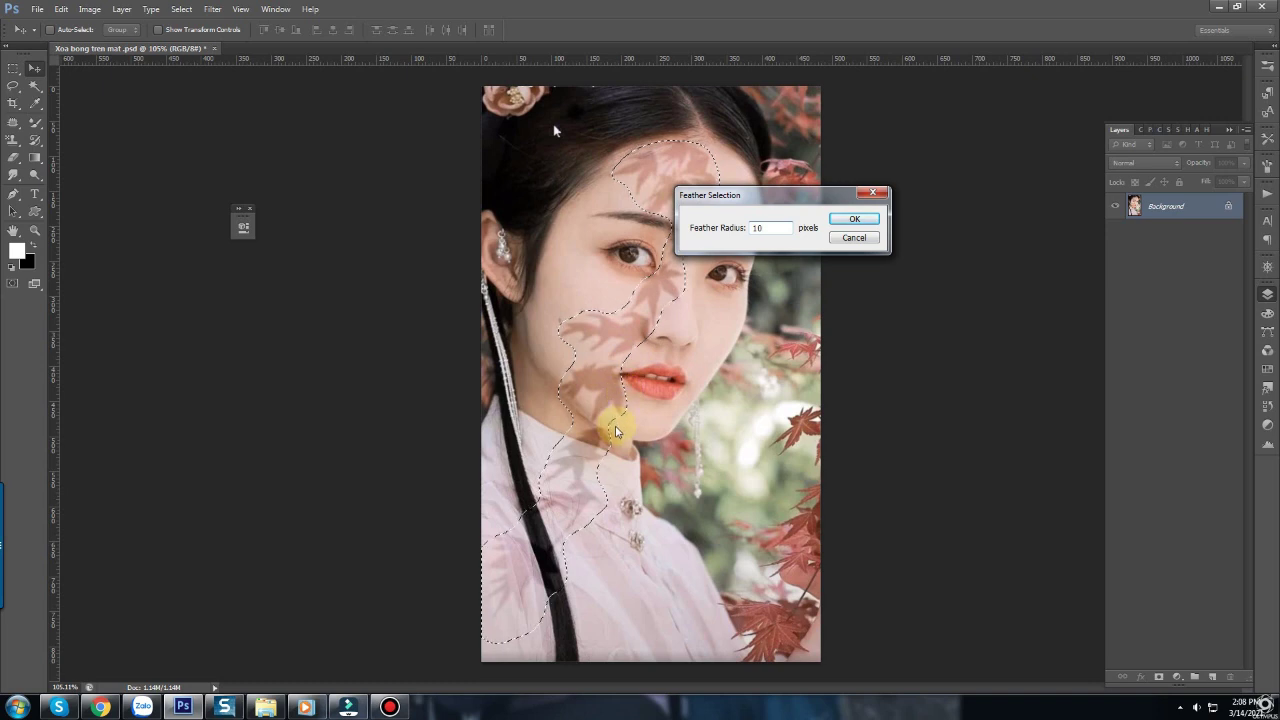
left_click(852, 218)
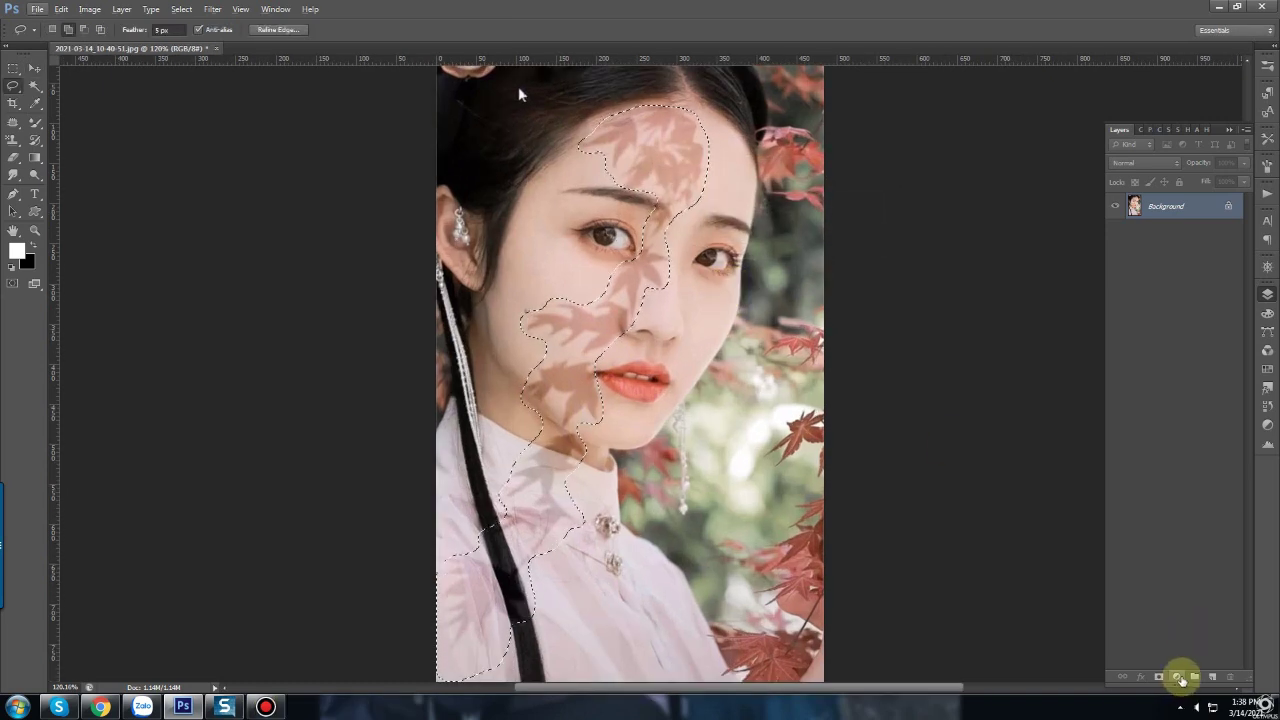
left_click(1178, 678)
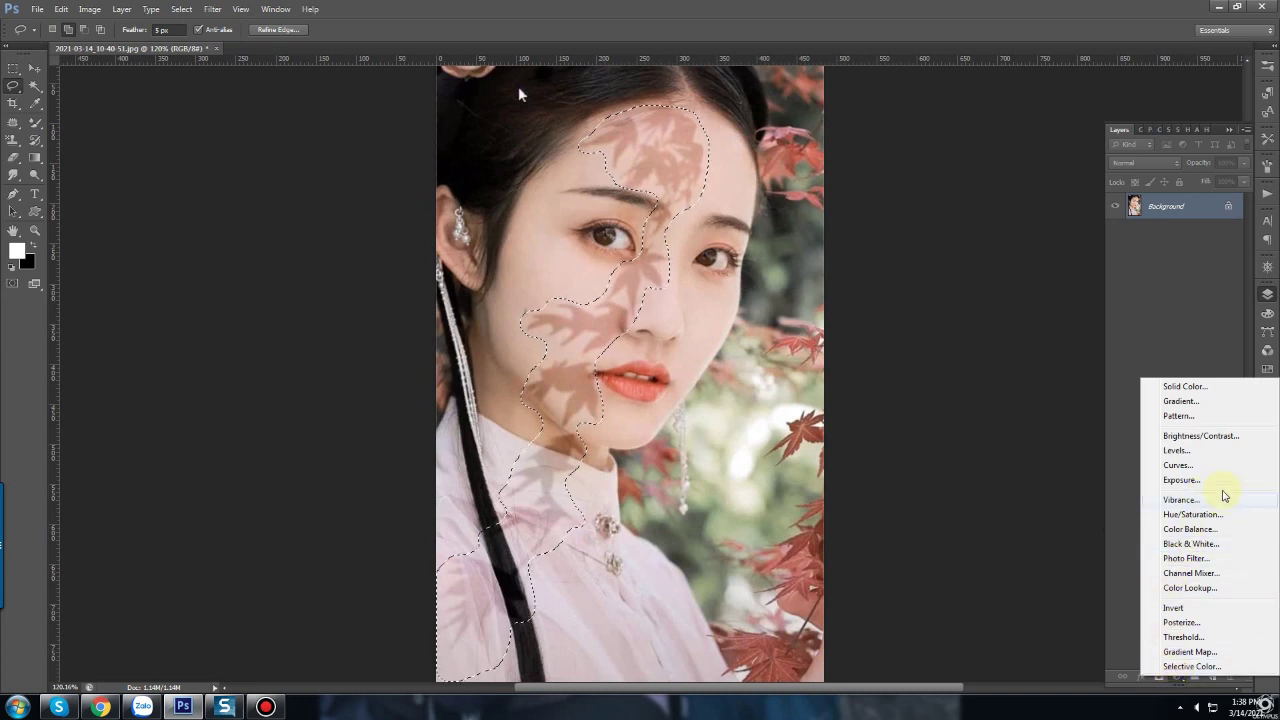
Step: Add a Curves 1 adjustment raising input 169 to output 186 to lighten the shadows
left_click(1190, 466)
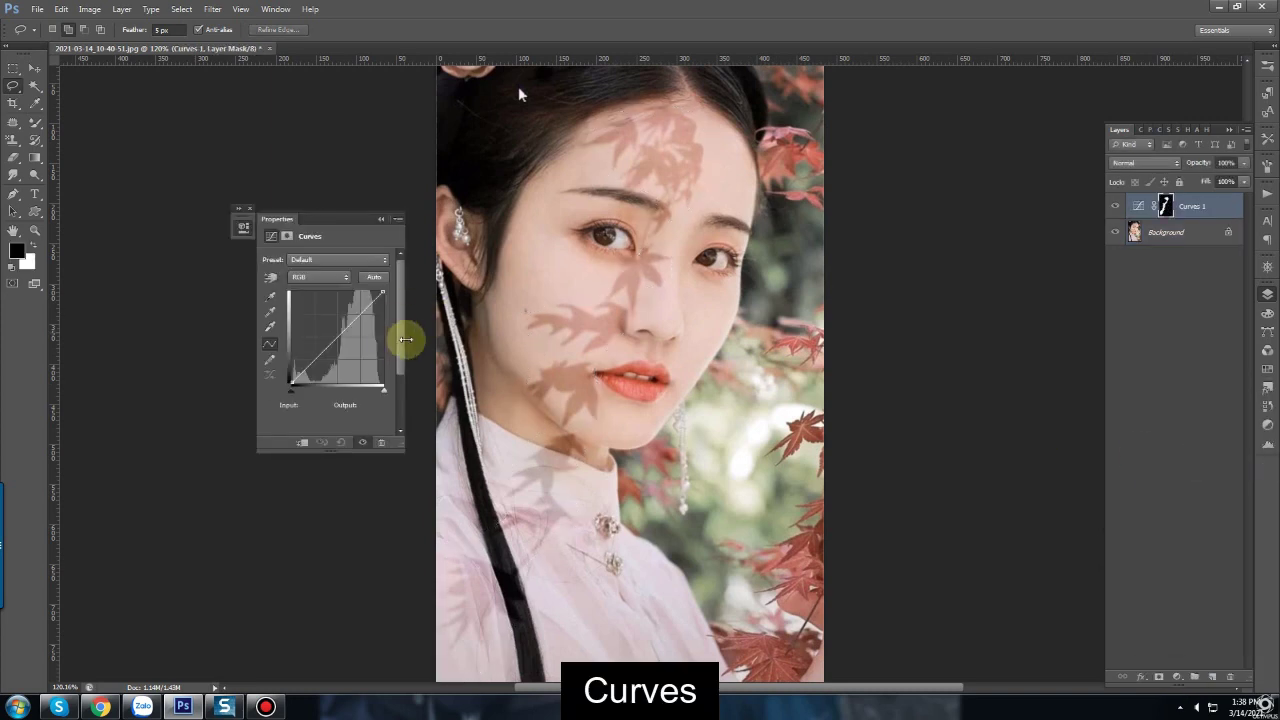
left_click_drag(351, 324, 351, 315)
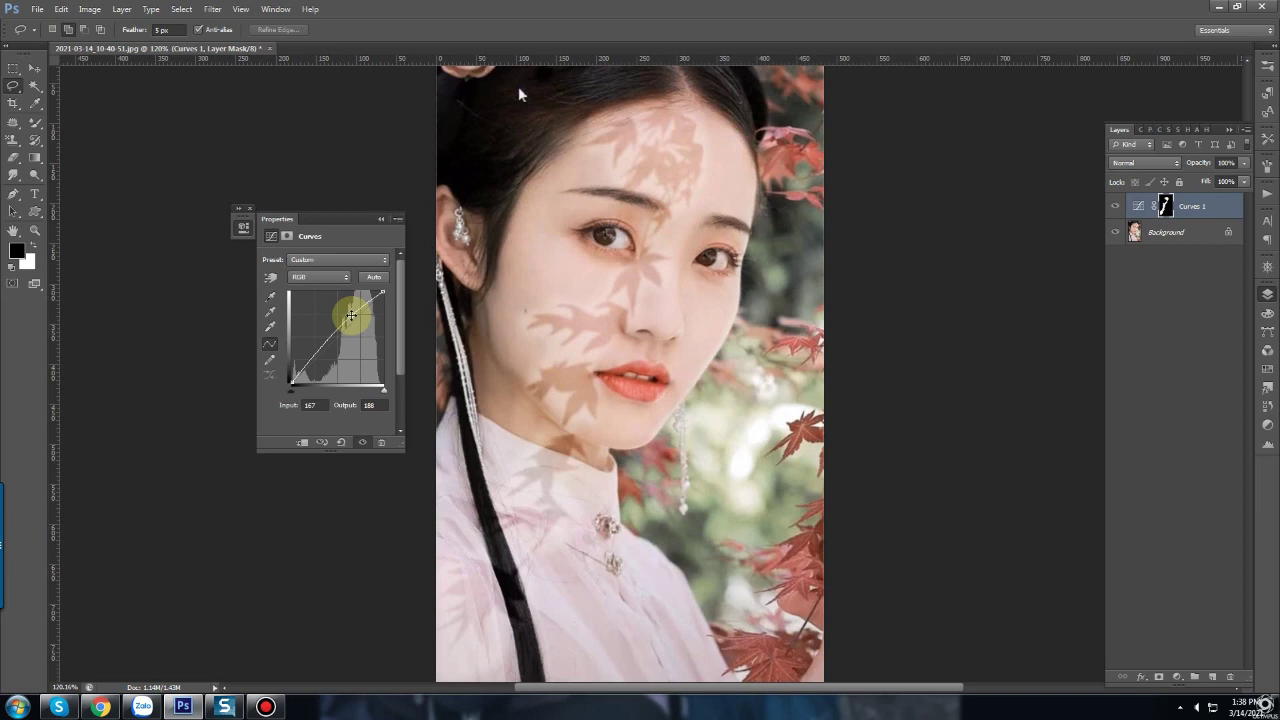
left_click_drag(351, 316, 353, 318)
left_click(382, 220)
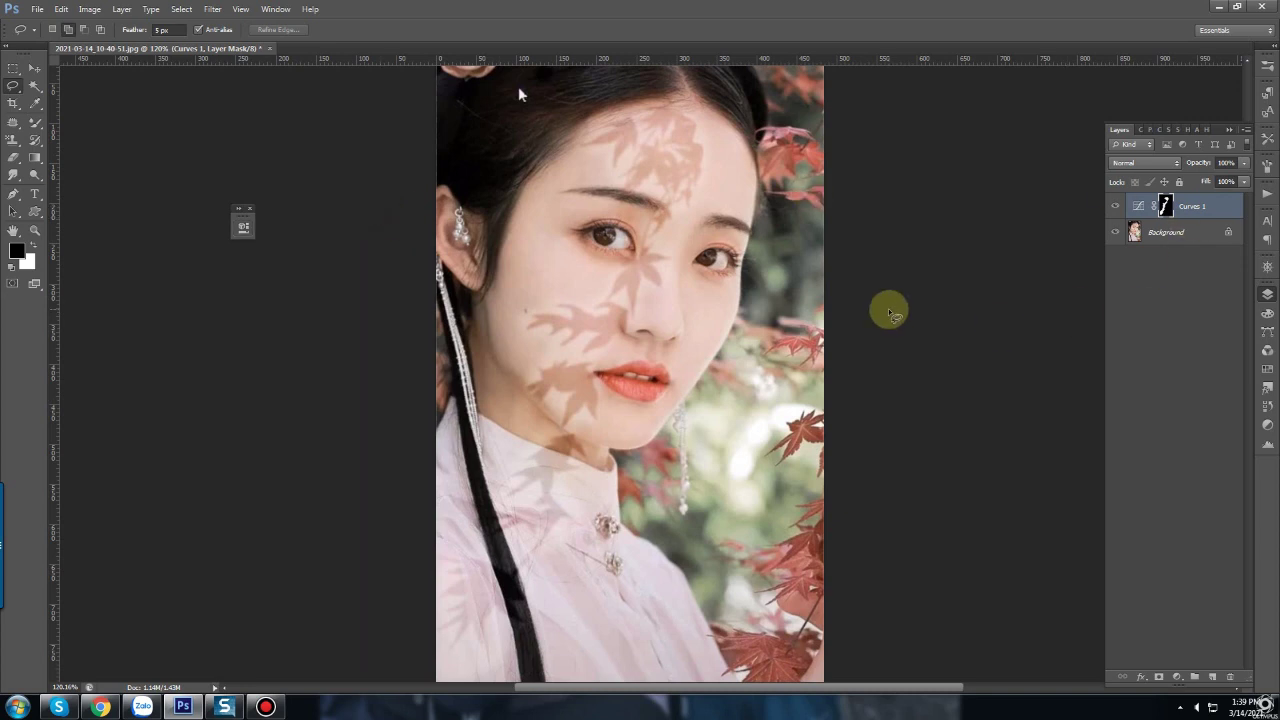
Step: Stamp all visible layers into a new Layer 1 and switch to the Mixer Brush Tool
key("ctrl+alt+shift+e")
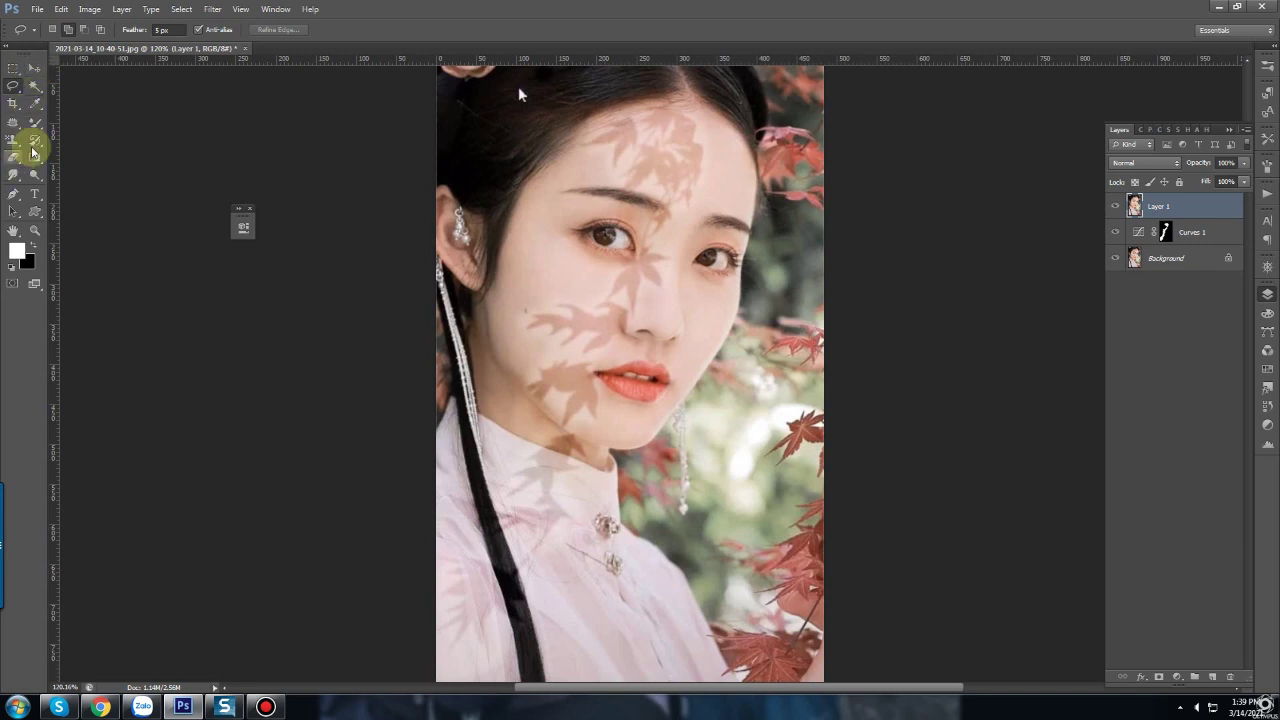
left_click_drag(34, 122, 97, 160)
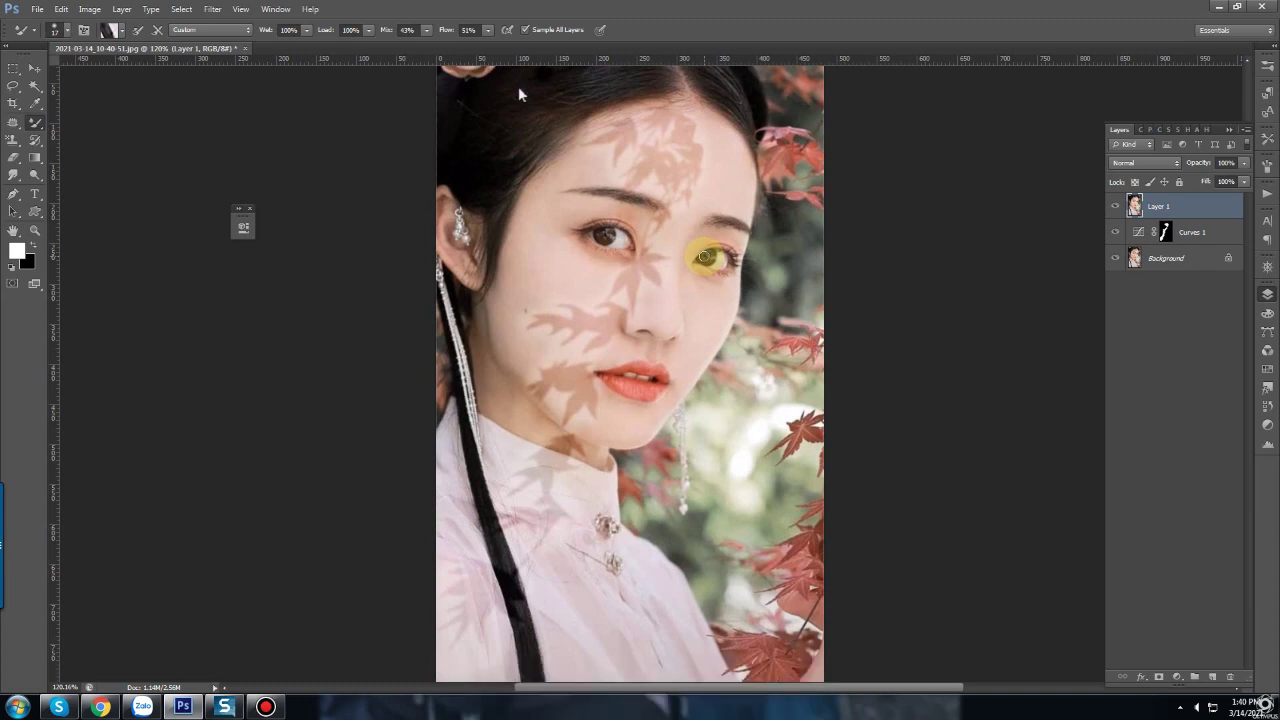
Step: Set a 10 px Soft Round Pressure Size Mixer Brush tip and load it with forehead skin
right_click(546, 261)
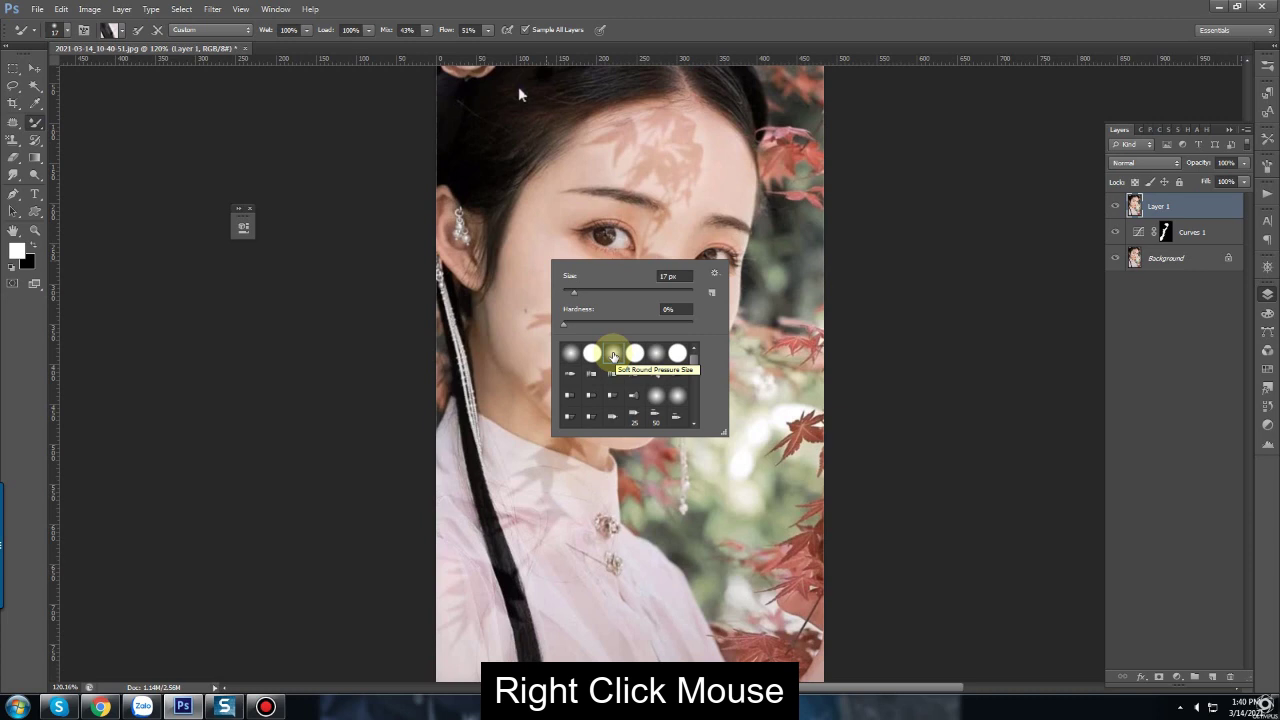
left_click(614, 356)
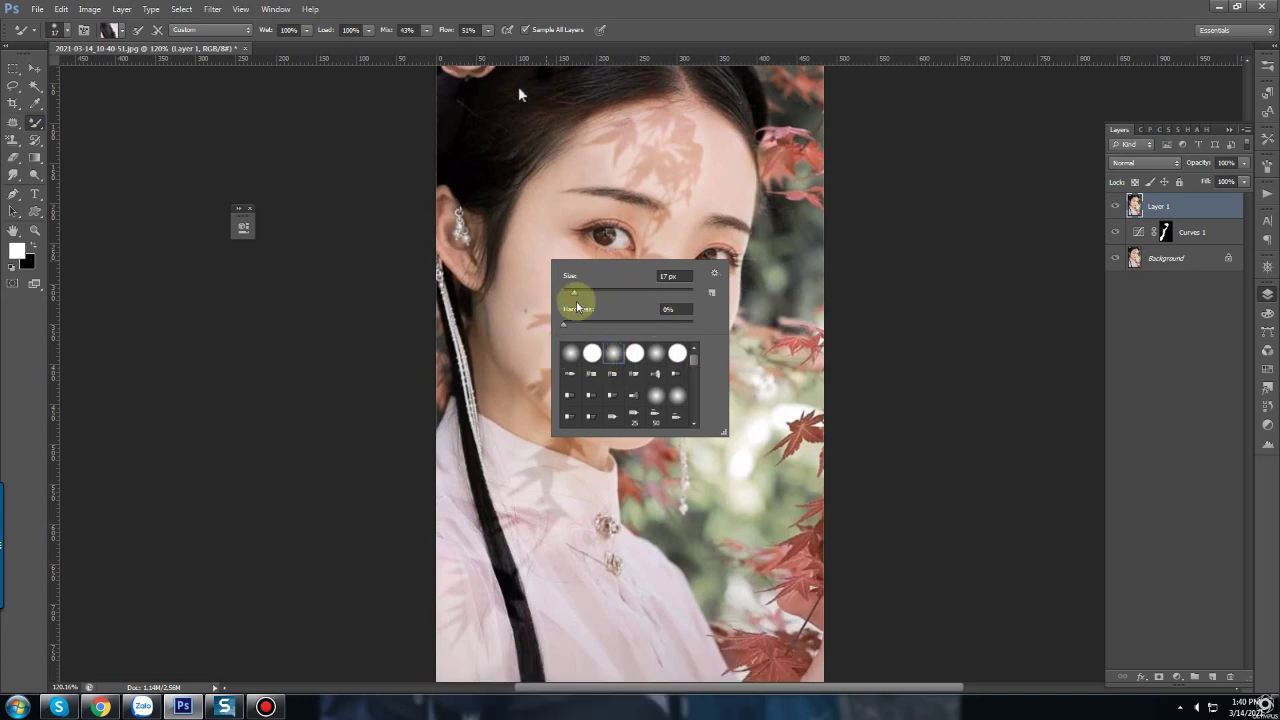
left_click_drag(686, 276, 599, 260)
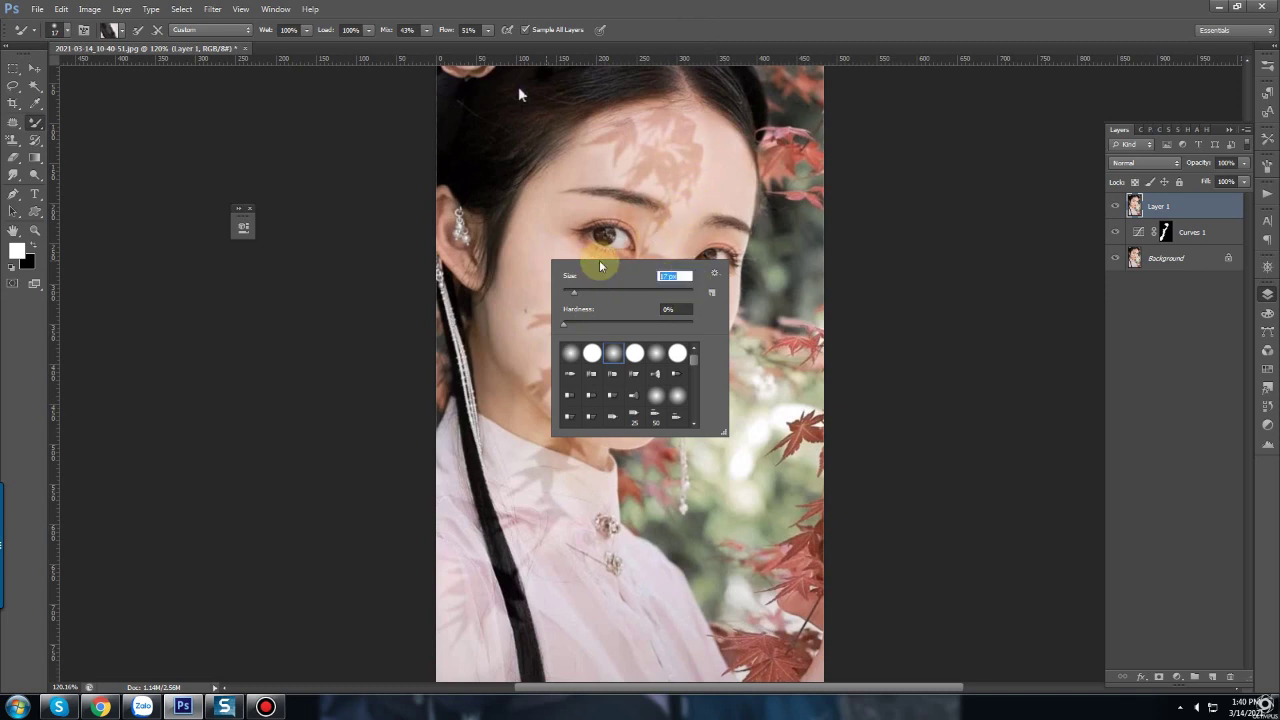
type("10")
key("Return")
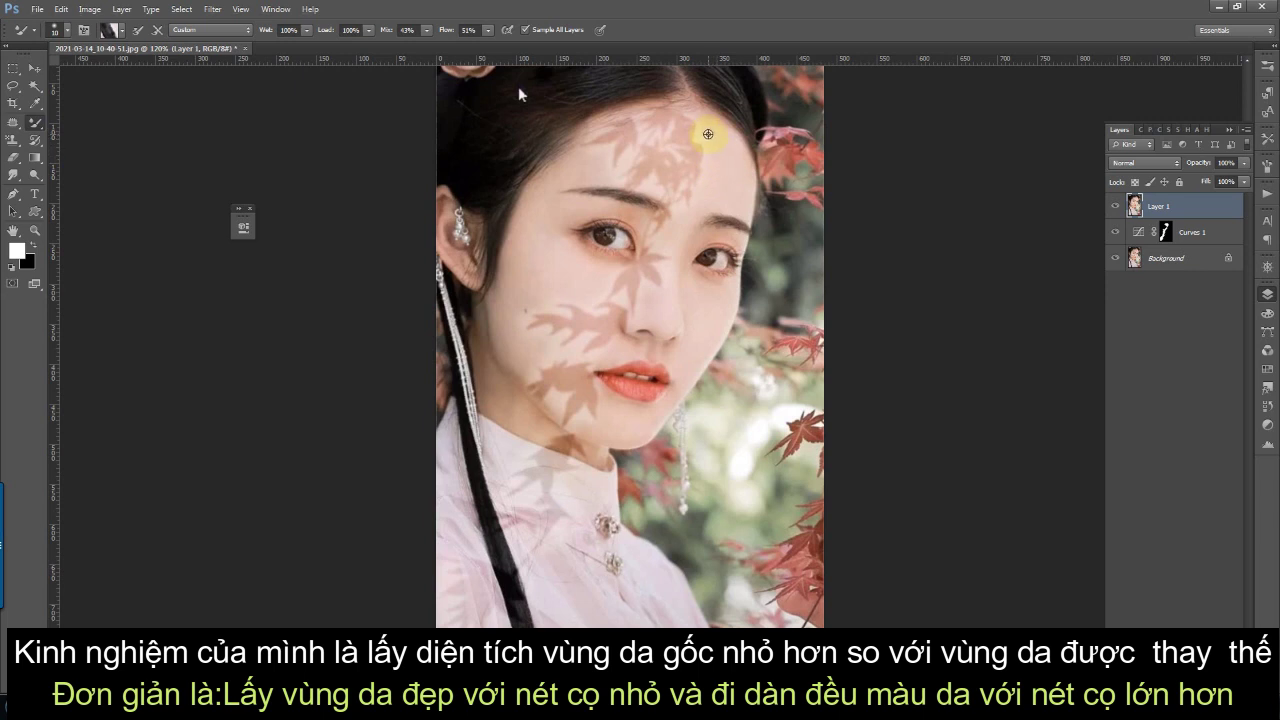
left_click(708, 133, "alt")
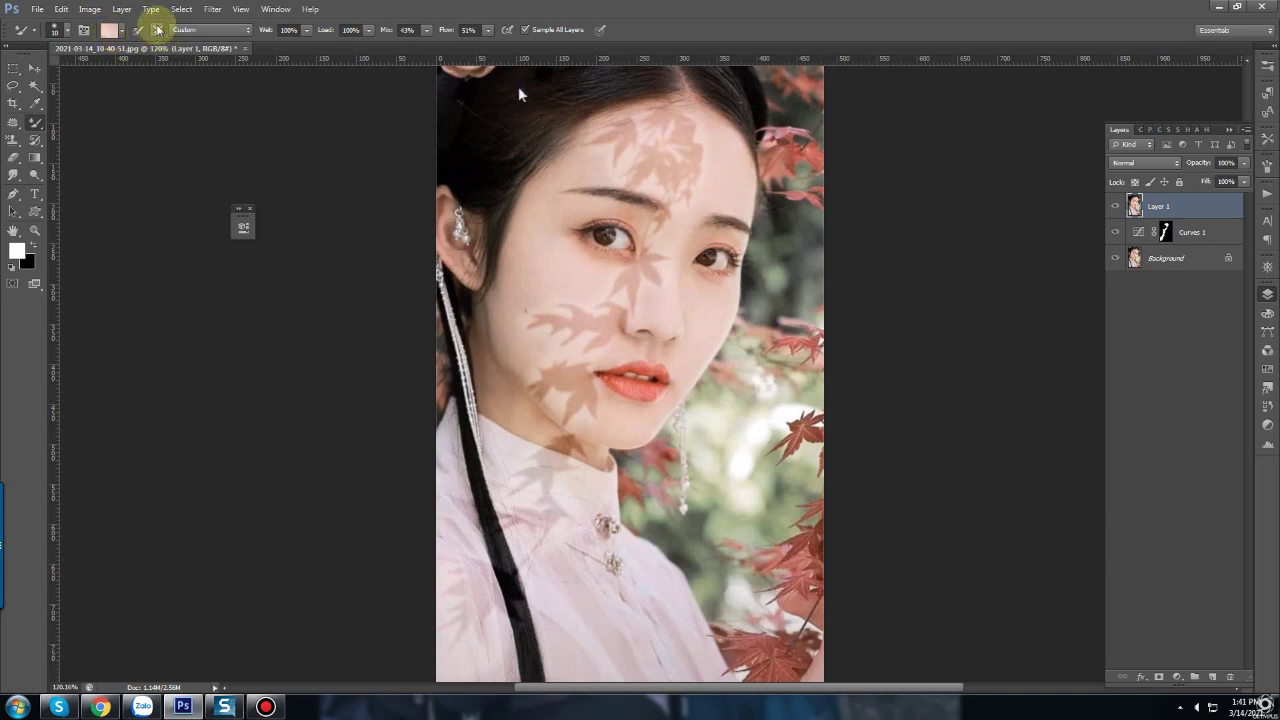
Step: Set the Mixer Brush to sample the current layer only and load pale forehead skin
left_click(110, 36)
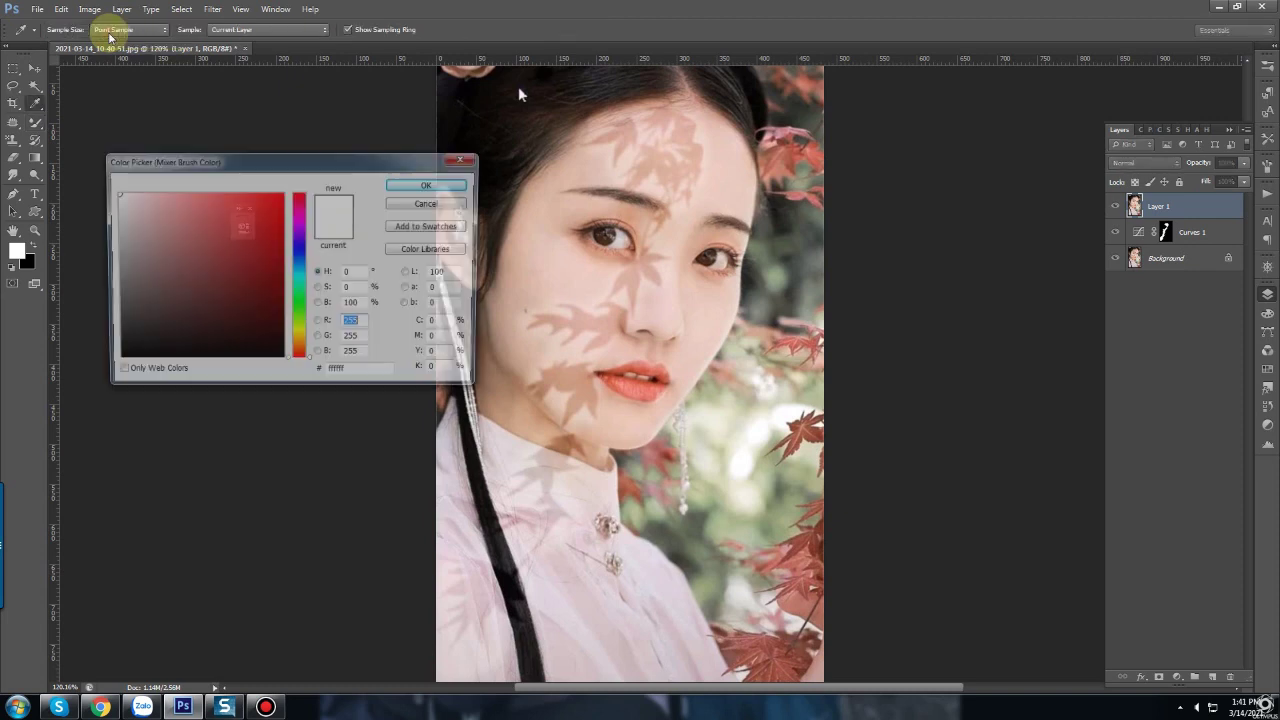
left_click(256, 30)
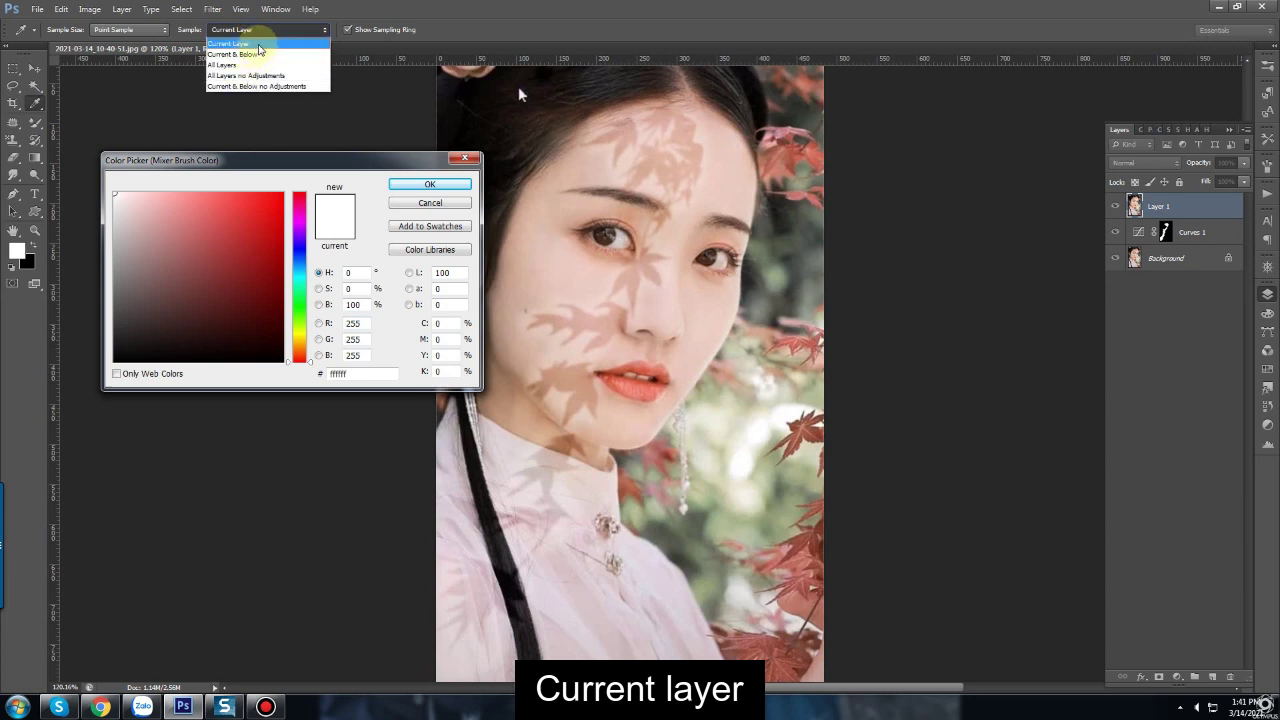
left_click(258, 45)
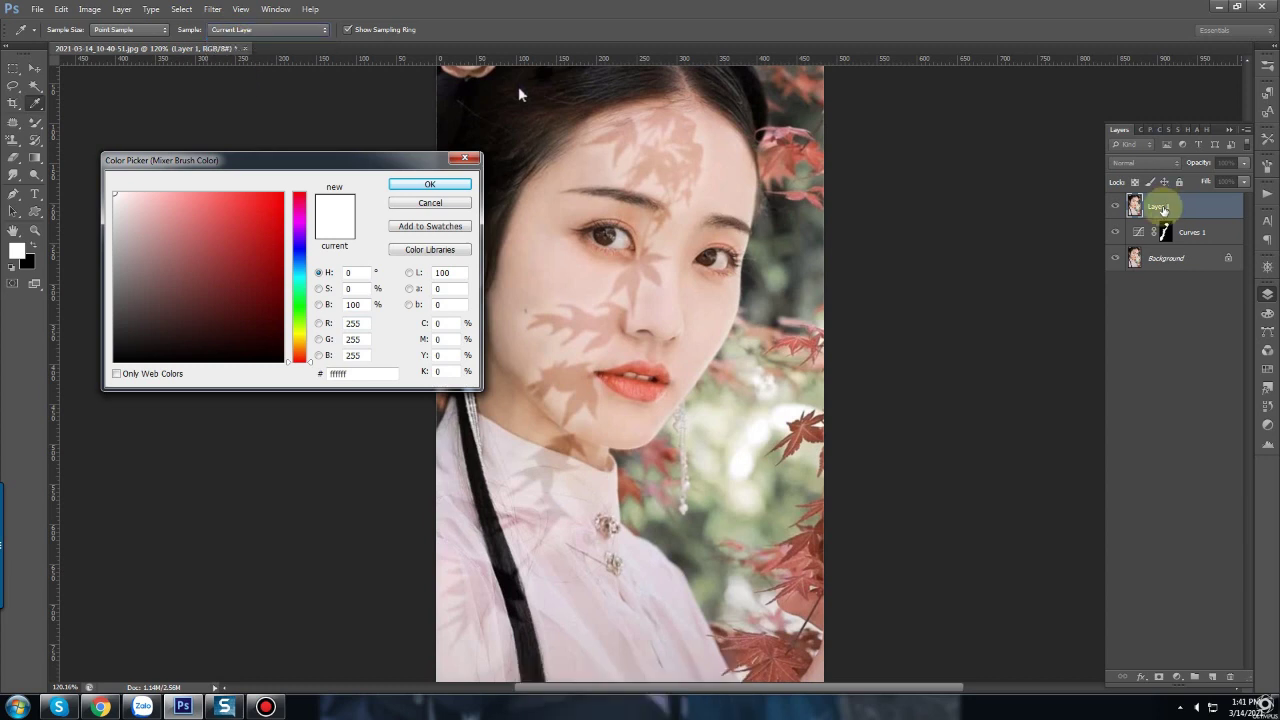
left_click(442, 190)
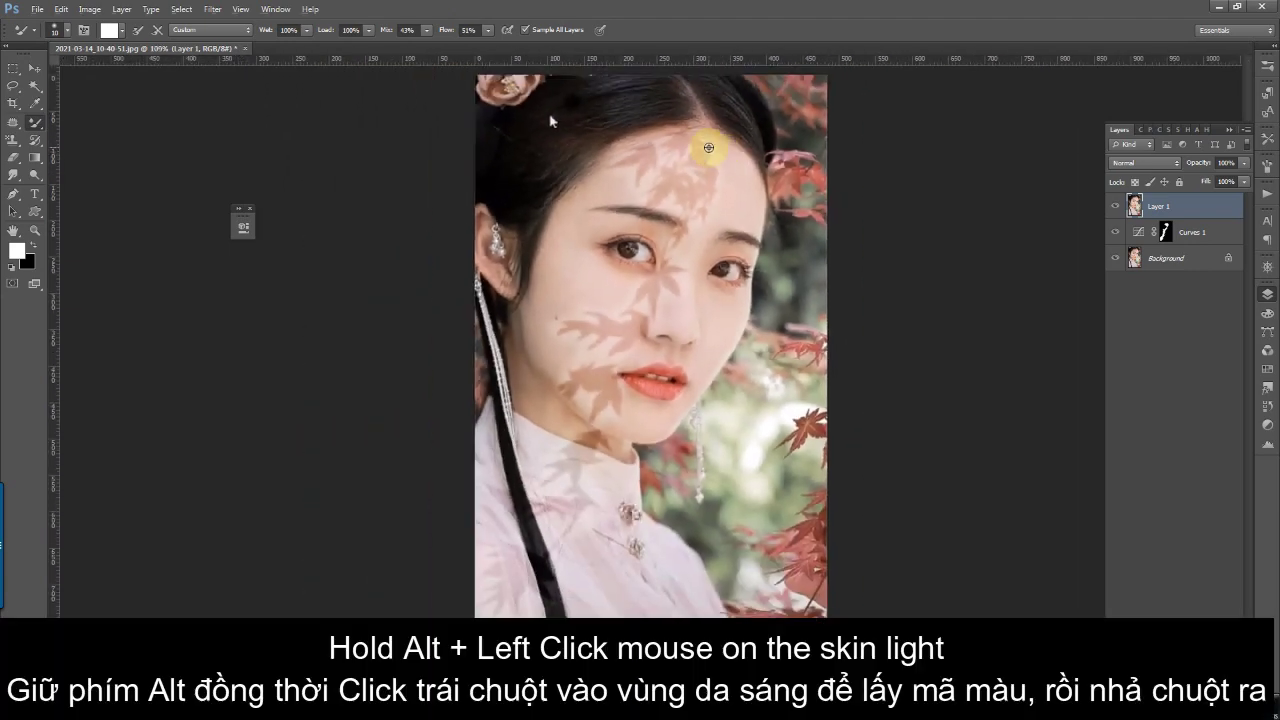
scroll(708, 147, "up", 1)
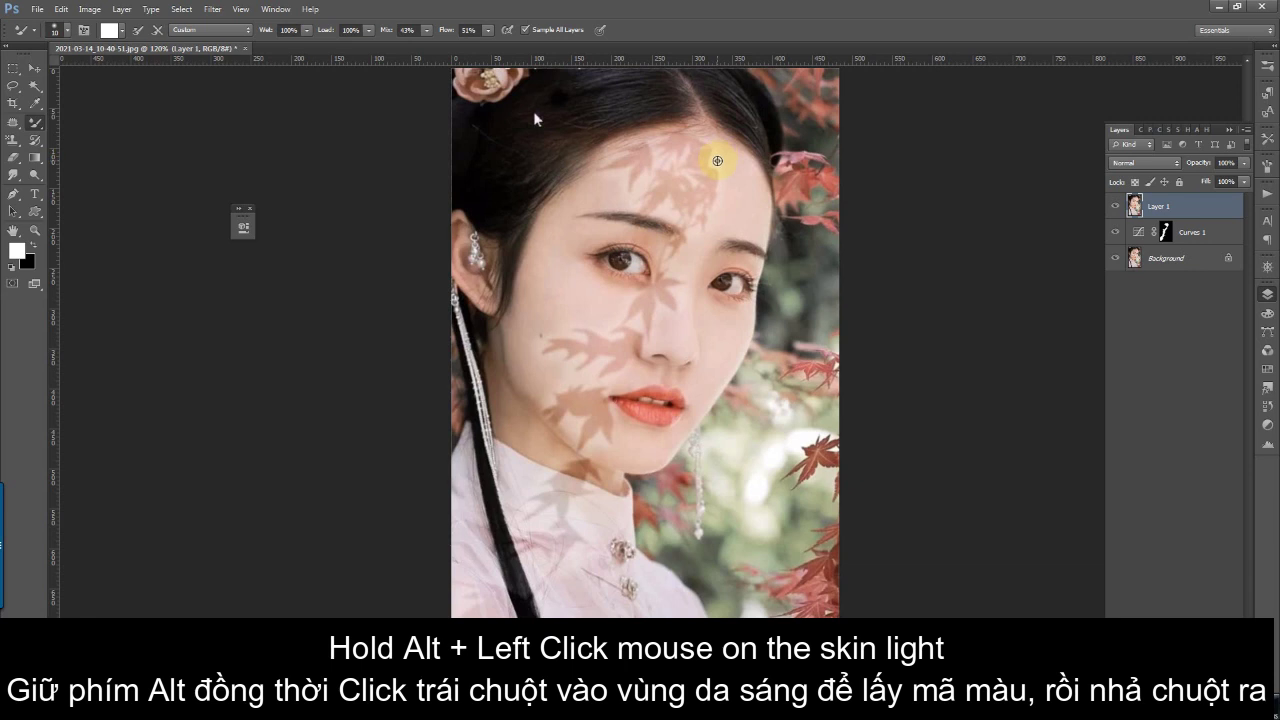
left_click(717, 160, "alt")
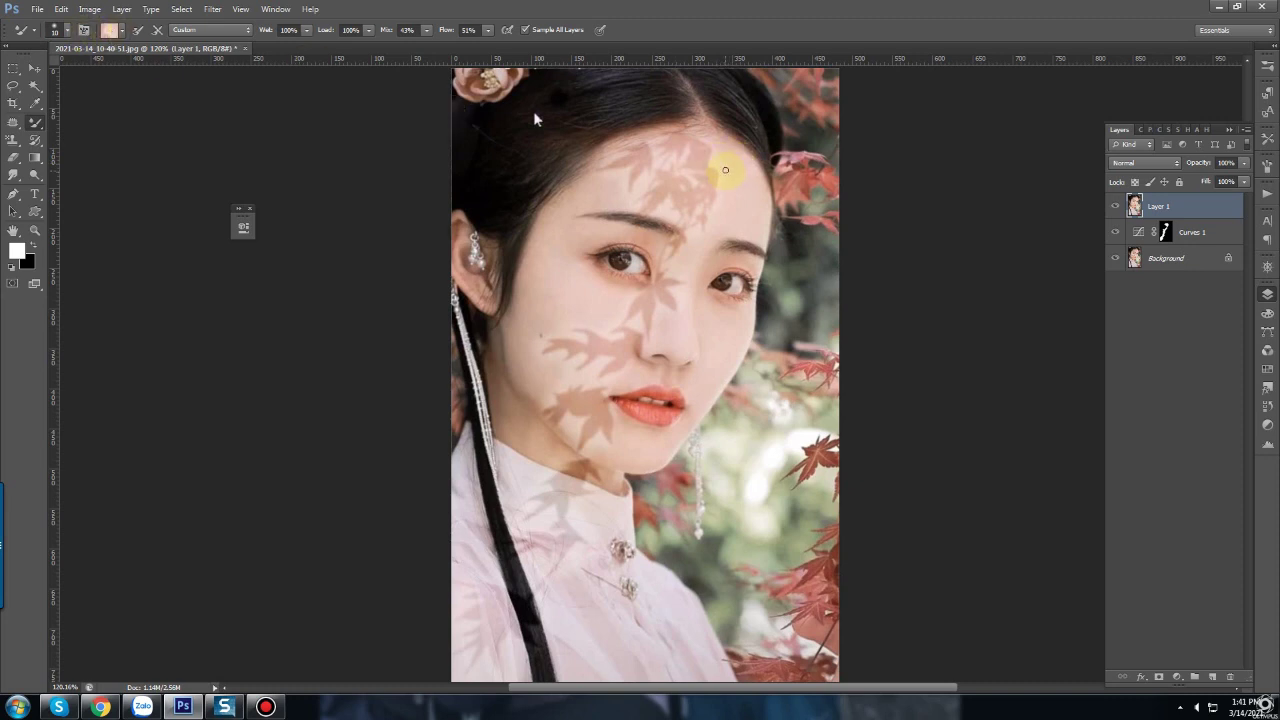
Step: Enlarge the brush to 37 px and paint out the forehead leaf shadow
right_click(728, 169)
left_click_drag(752, 197, 795, 205)
key("Return")
mouse_move(731, 186)
left_mouse_down()
mouse_move(643, 177)
mouse_move(660, 186)
mouse_move(697, 154)
mouse_move(614, 170)
mouse_move(706, 149)
mouse_move(723, 203)
mouse_move(640, 189)
mouse_move(697, 171)
left_mouse_up()
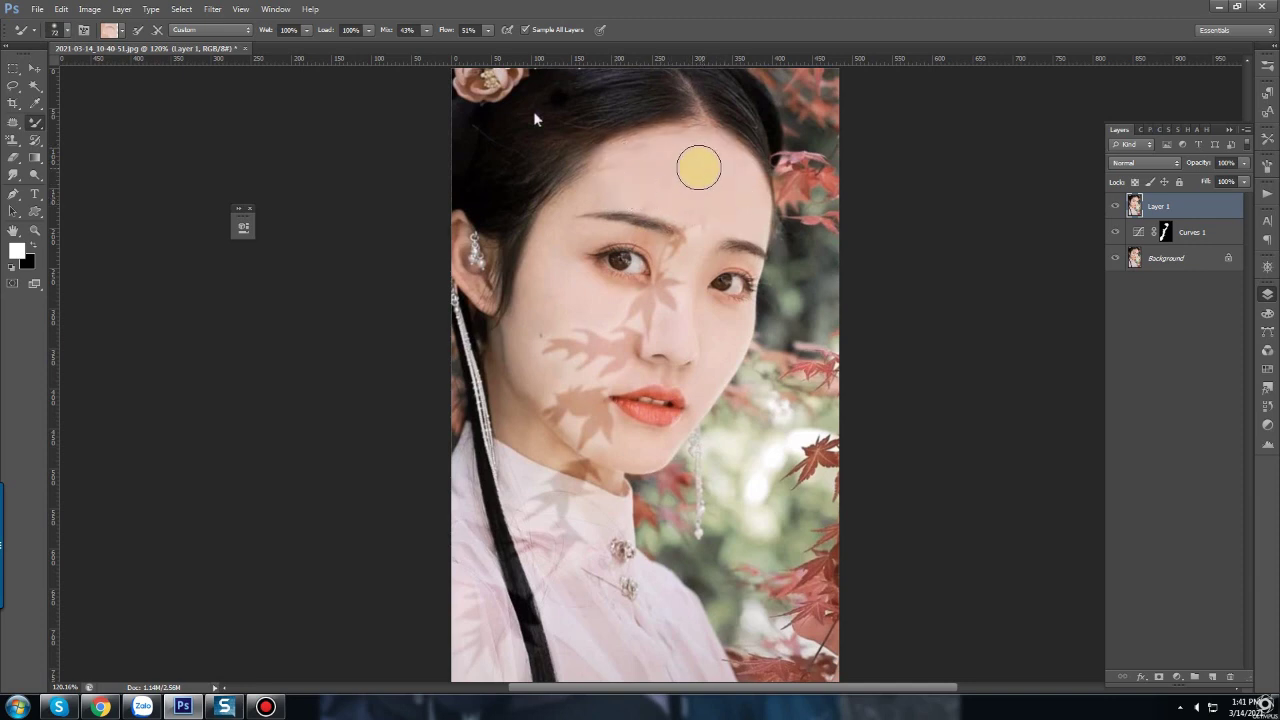
Step: Shrink the brush and blend away the shadows along the right brow toward the eye
right_click(722, 169)
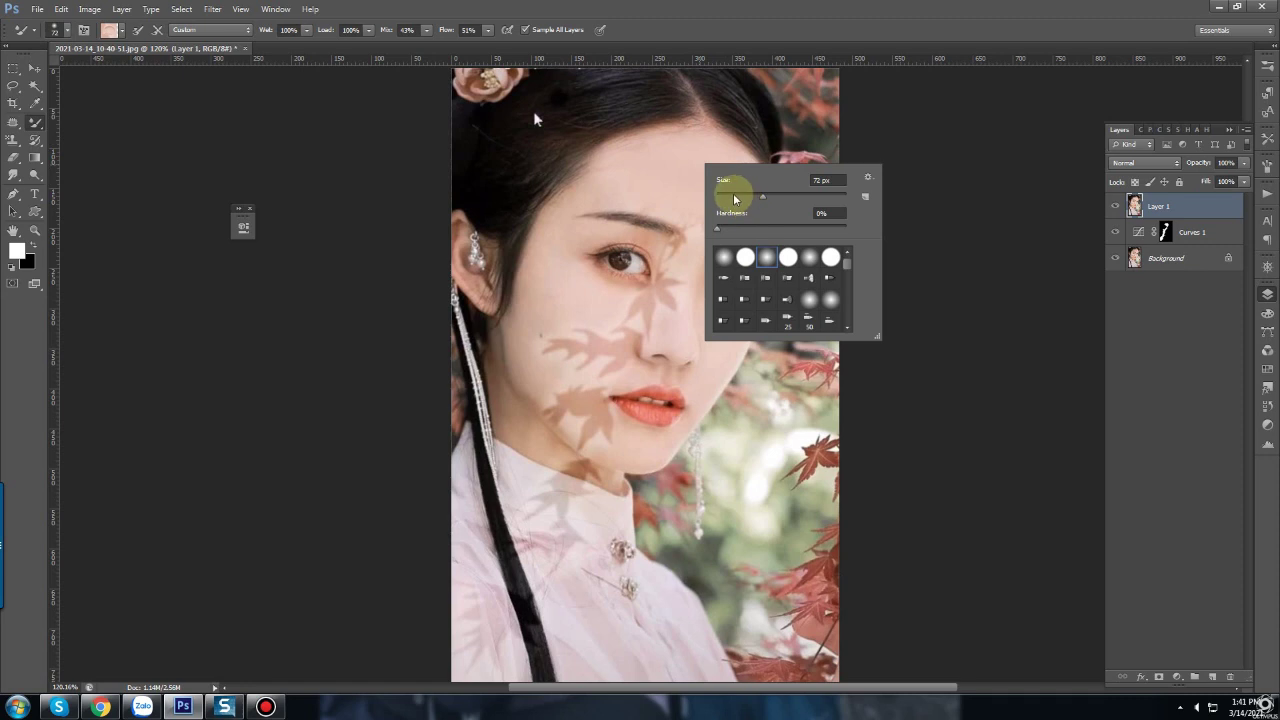
mouse_move(762, 194)
left_mouse_down()
mouse_move(680, 194)
mouse_move(700, 231)
mouse_move(691, 211)
mouse_move(642, 208)
mouse_move(750, 247)
mouse_move(700, 231)
left_mouse_up()
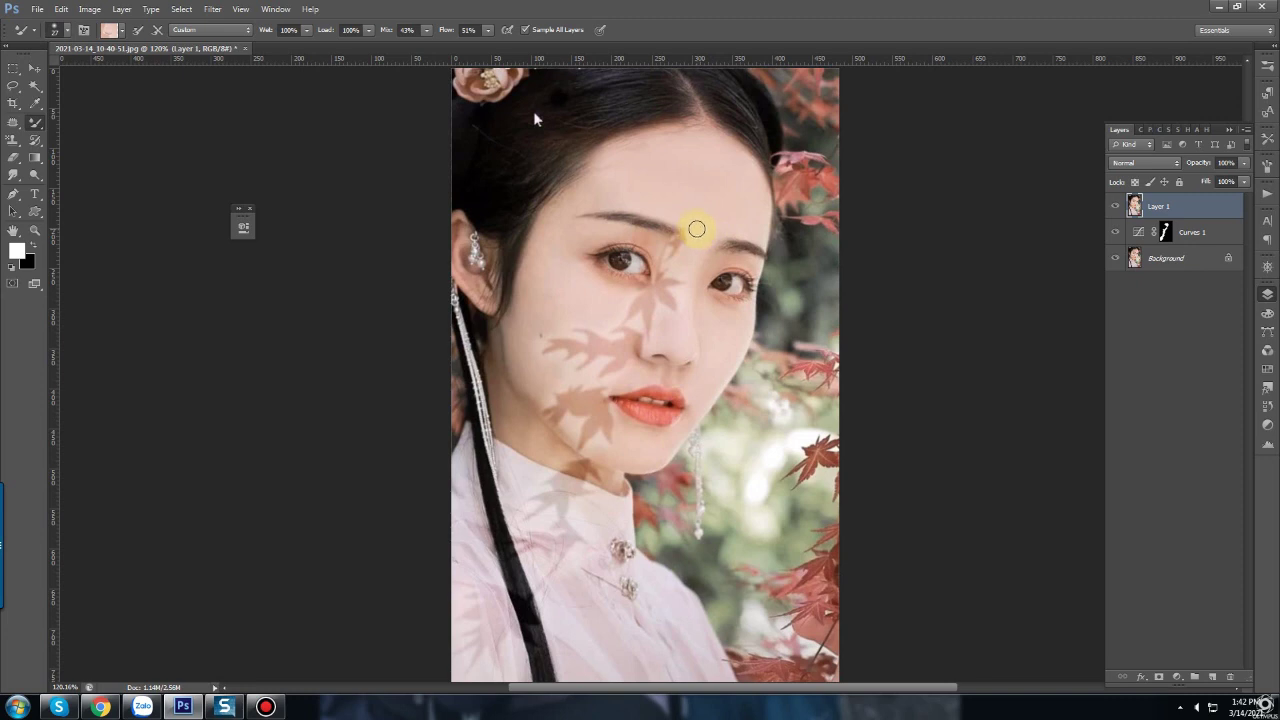
left_click_drag(700, 231, 698, 213)
left_click_drag(698, 213, 667, 224)
left_click_drag(667, 224, 690, 216)
left_click_drag(690, 216, 700, 256)
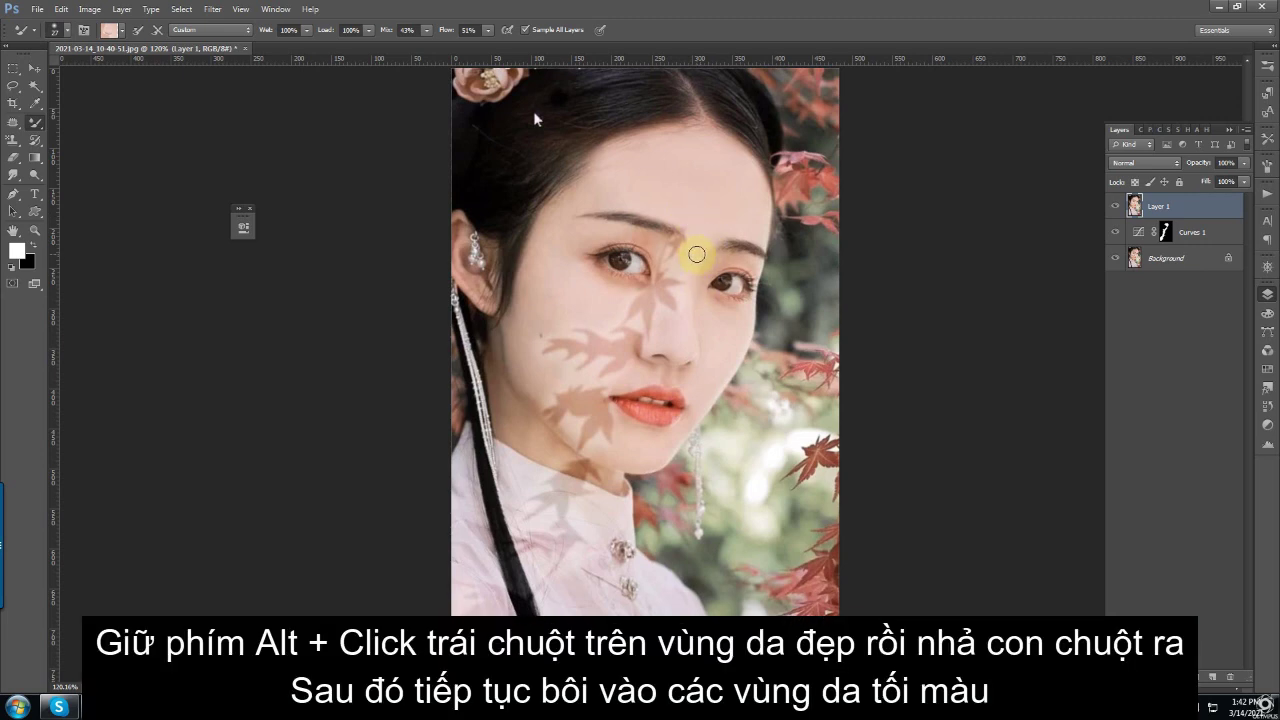
Step: Load clean brow skin and paint out shadows on the nose bridge and beside the nostril
left_click(698, 240, "alt")
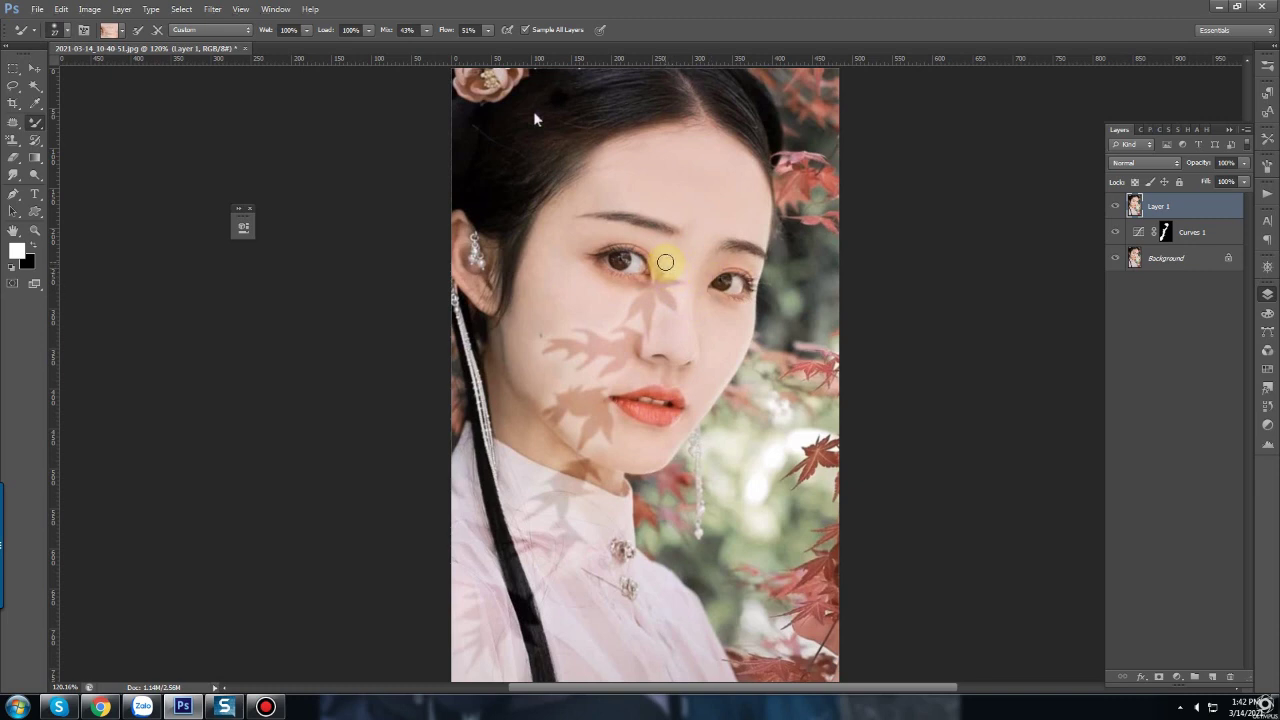
left_click(675, 274)
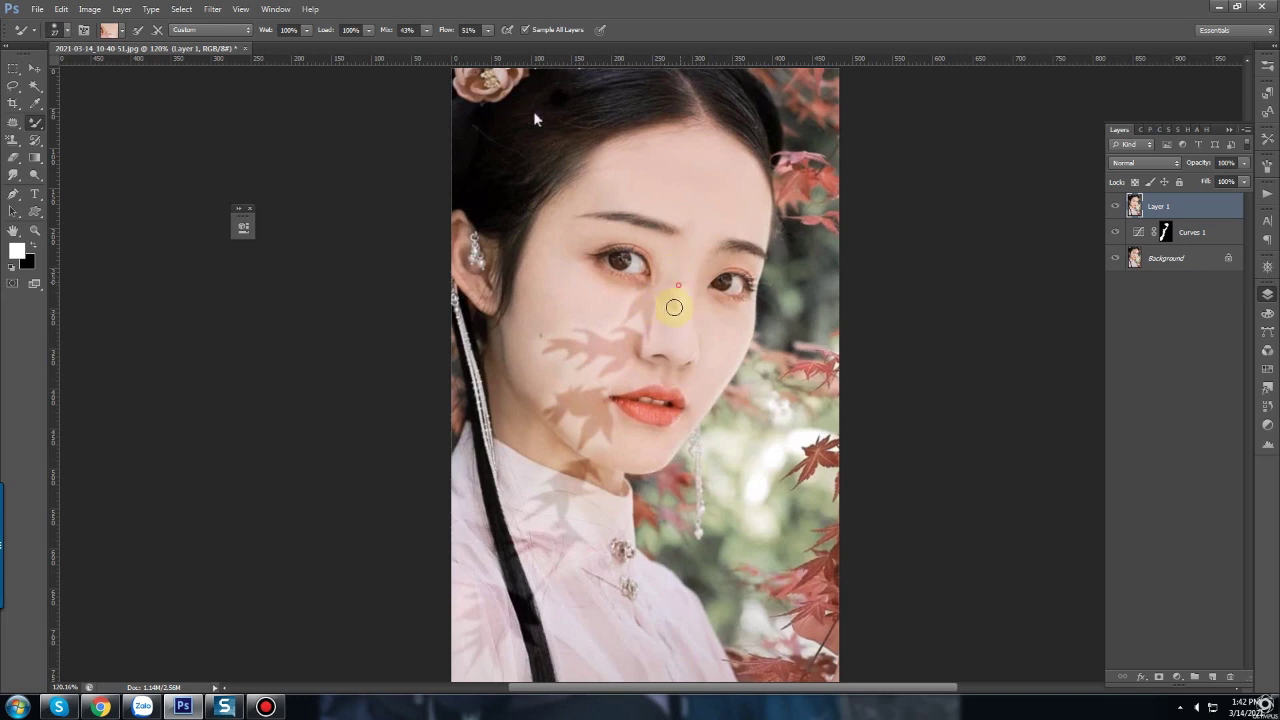
left_click(652, 305)
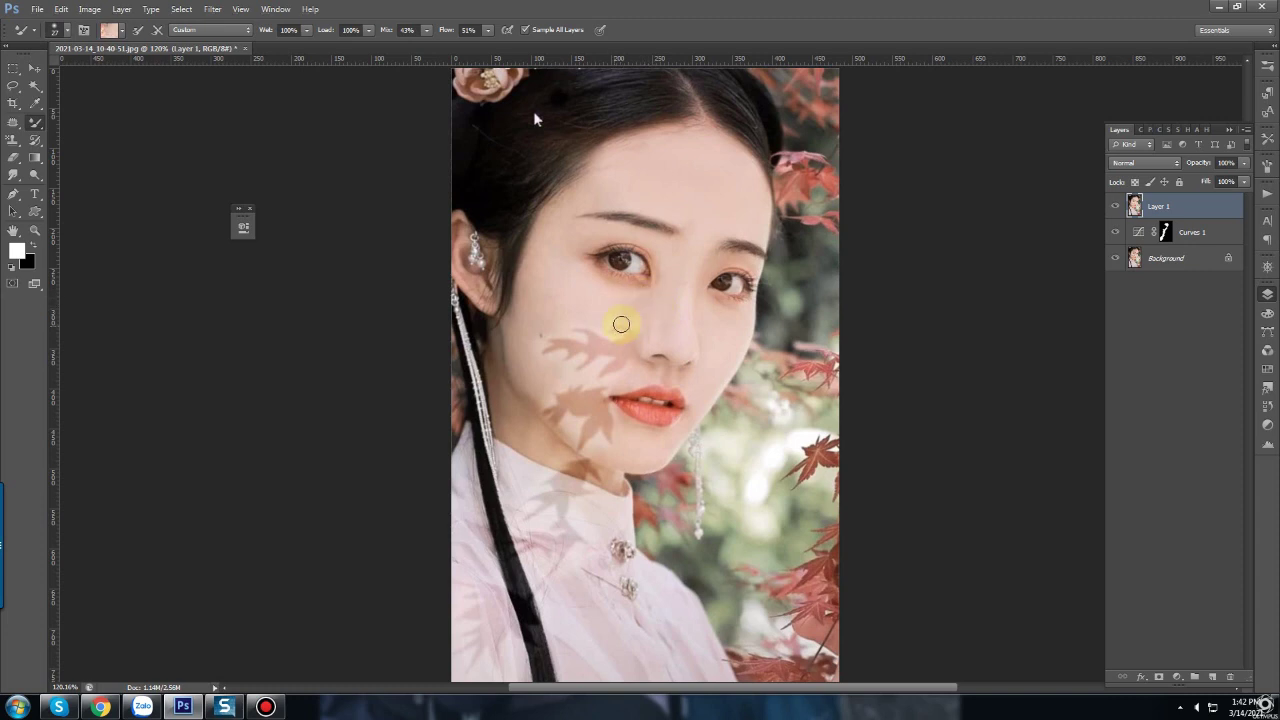
Step: Enlarge the Mixer Brush and paint out the leaf shadow on the left cheek
right_click(655, 300)
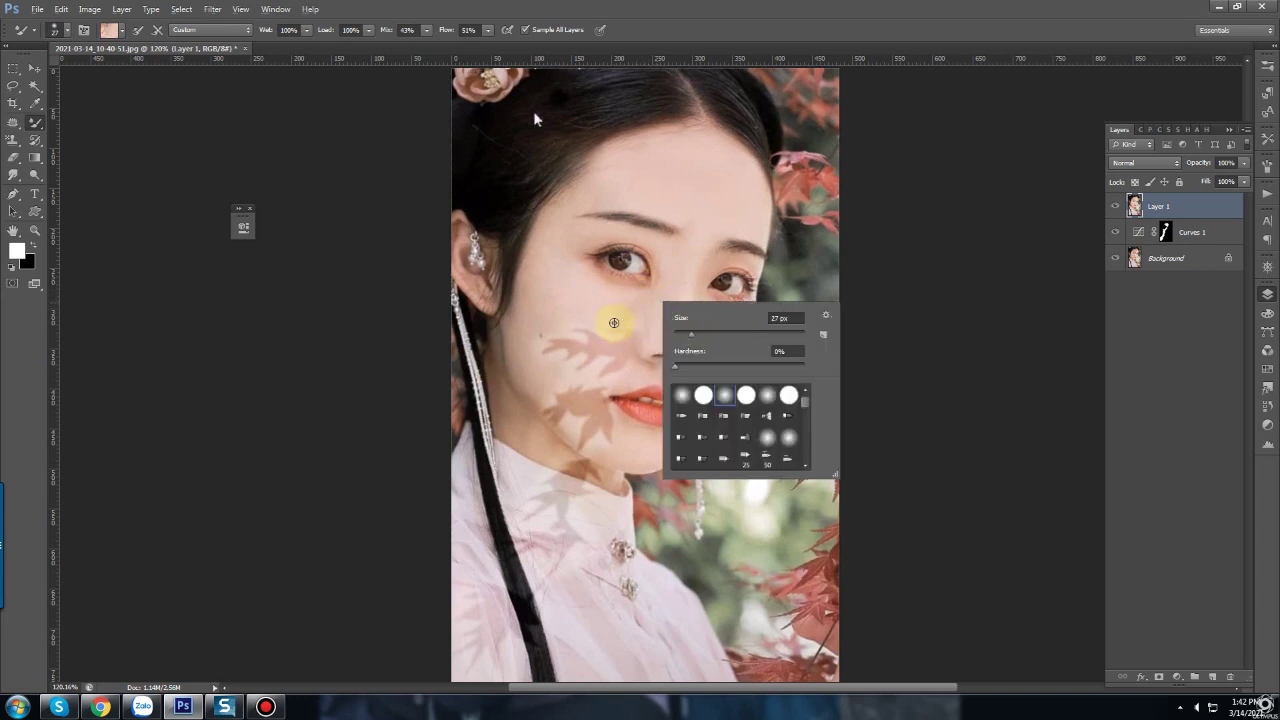
left_click(606, 324)
right_click(651, 317)
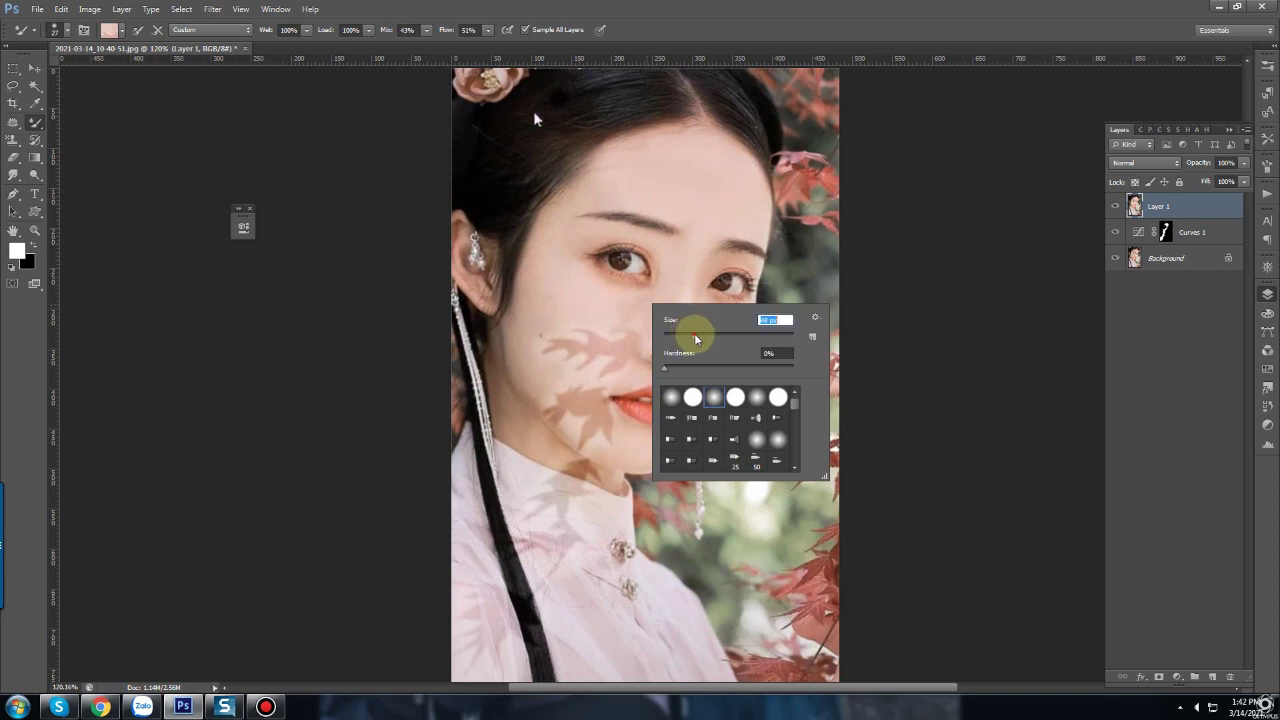
left_click(600, 357)
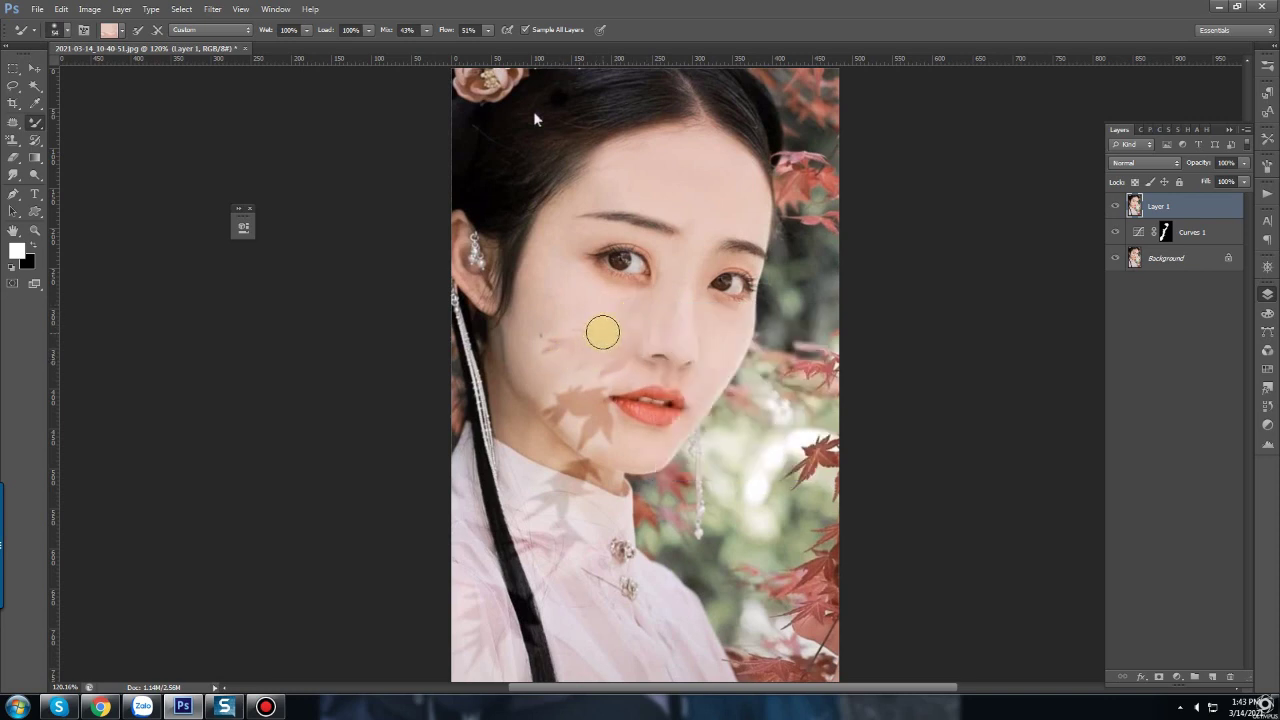
mouse_move(591, 316)
left_mouse_down()
mouse_move(567, 390)
mouse_move(614, 334)
left_mouse_up()
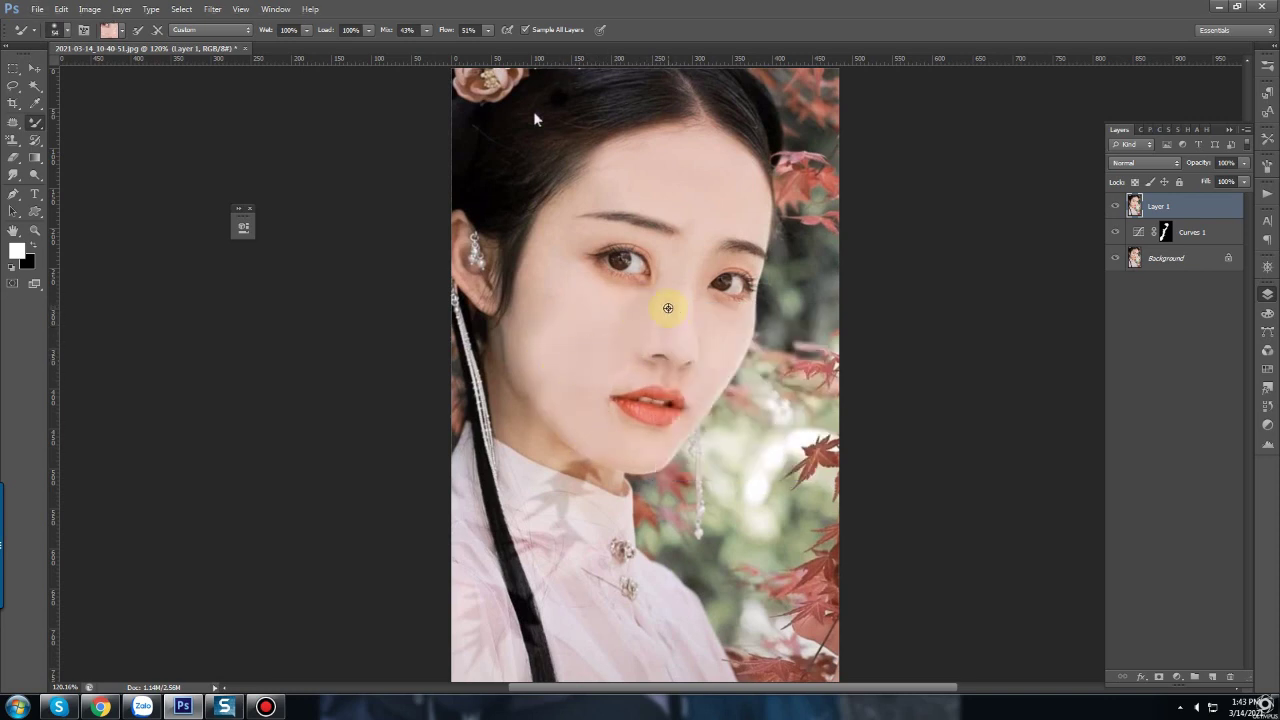
Step: Shrink the Mixer Brush to 20 px and smooth the shadow along the chin and neck
scroll(640, 280, "down", 2)
scroll(620, 230, "down", 1)
scroll(614, 172, "down", 3)
scroll(586, 380, "up", 4)
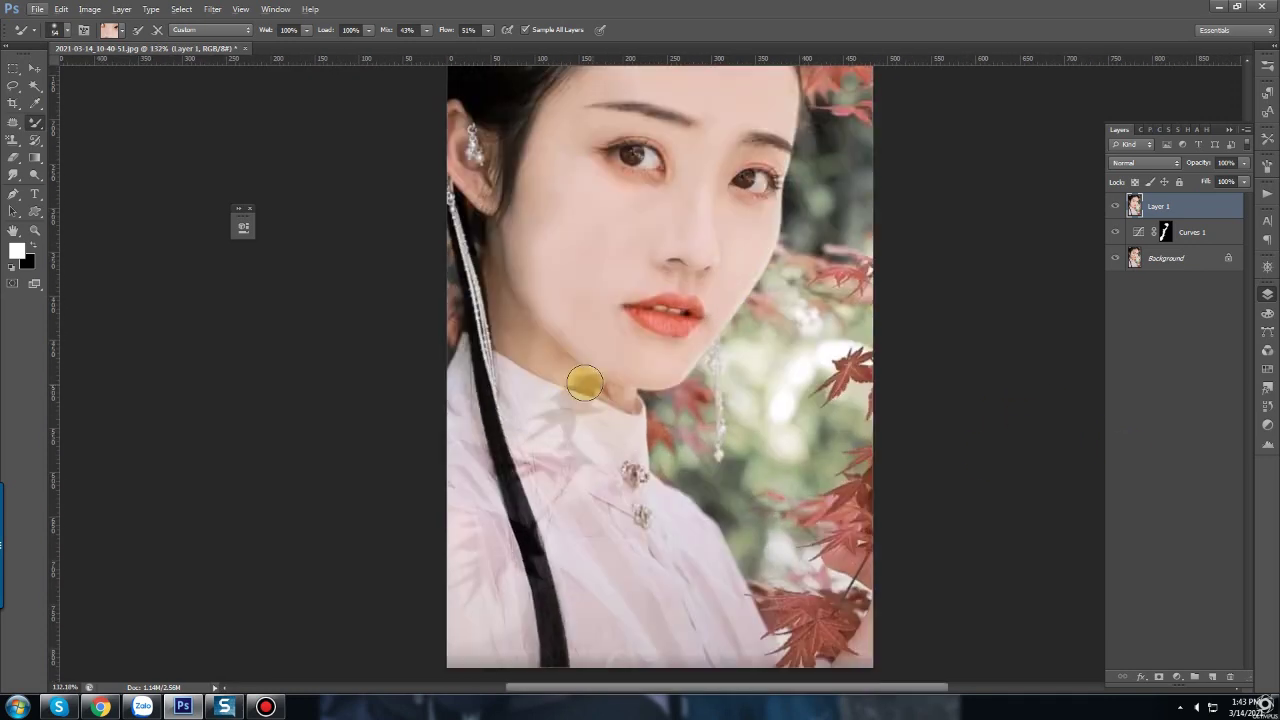
right_click(597, 358)
left_click_drag(640, 379, 626, 379)
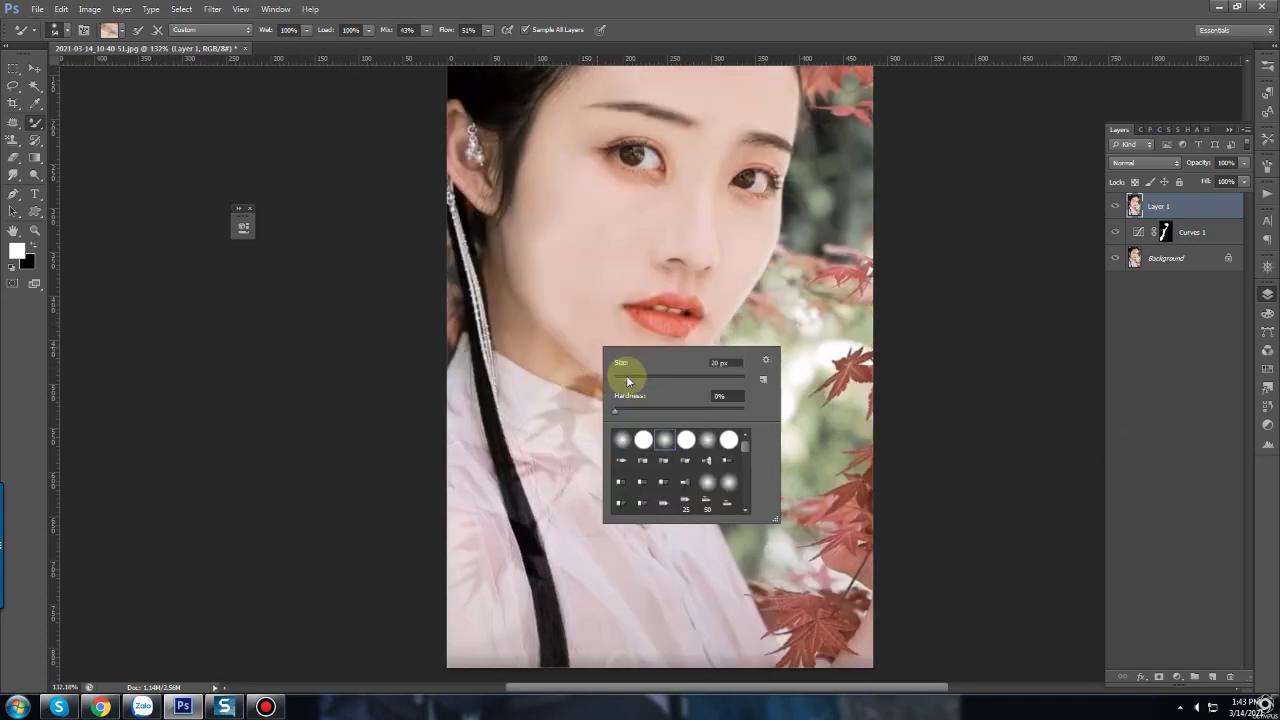
key("Return")
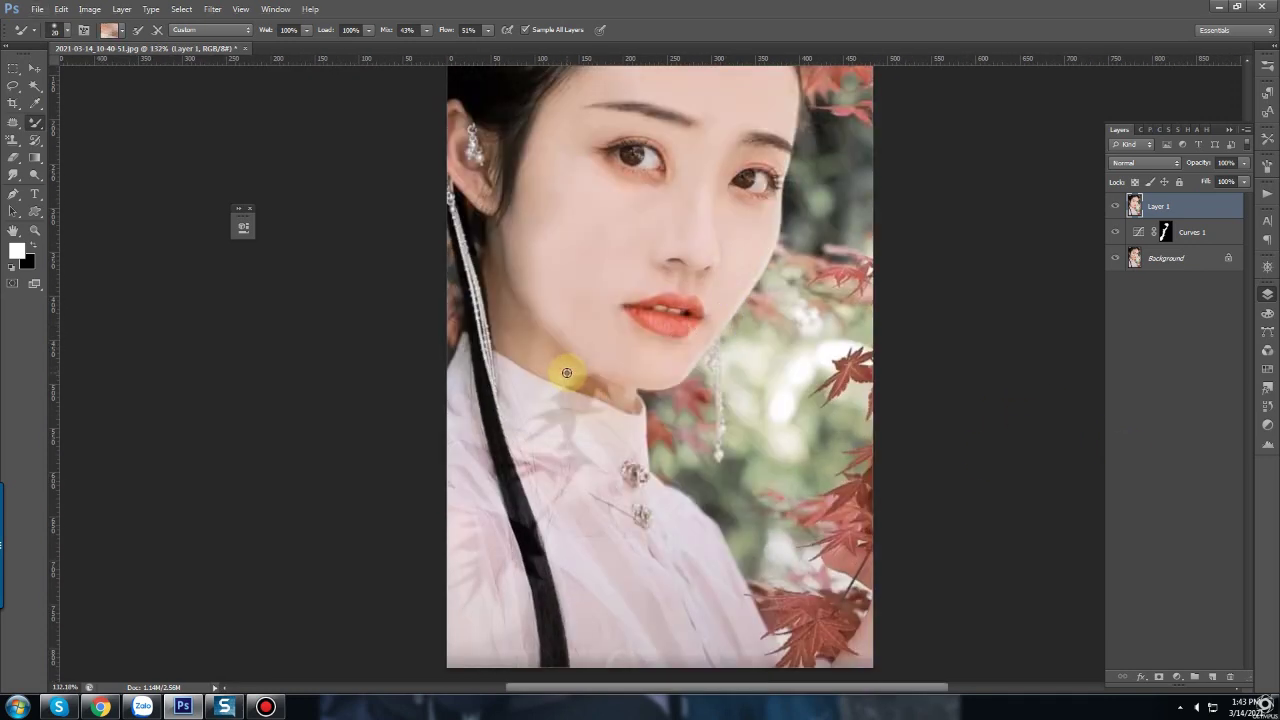
mouse_move(611, 387)
left_mouse_down()
mouse_move(571, 380)
mouse_move(571, 403)
mouse_move(552, 388)
left_mouse_up()
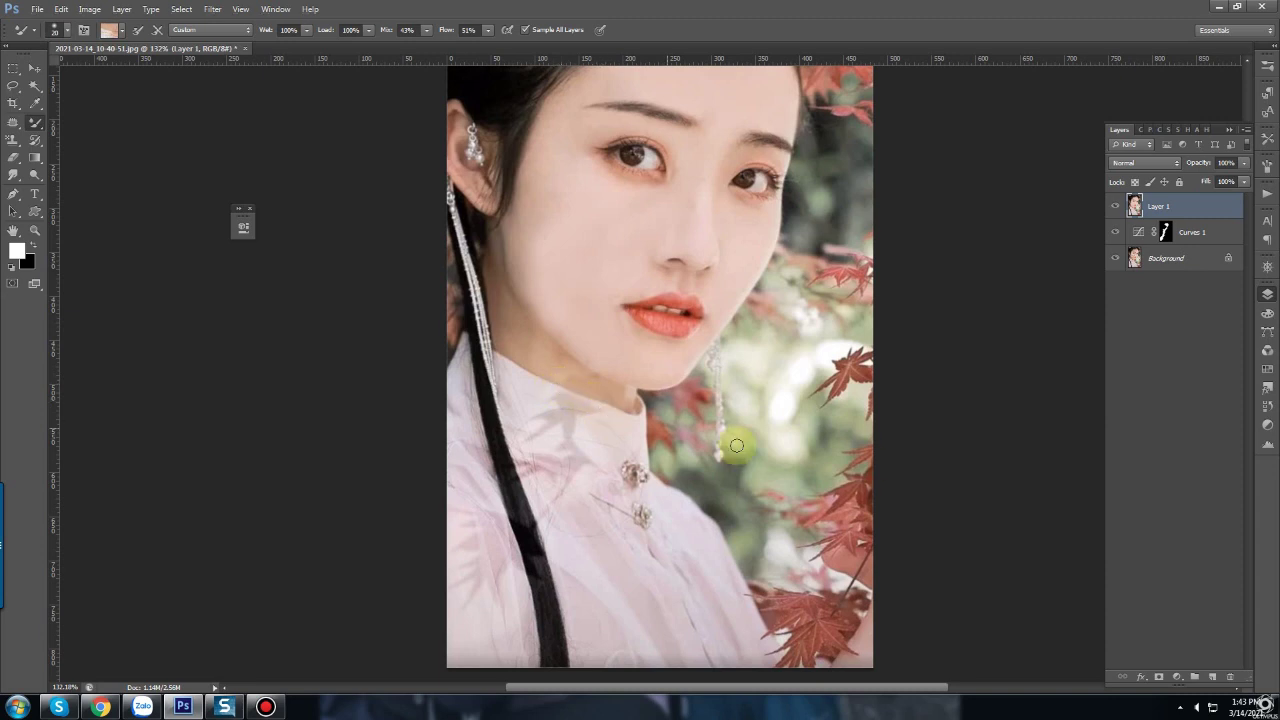
Step: Blend the remaining neck shadow, lighten the dress collar shadows, and enlarge the brush to 30 px
scroll(580, 405, "up", 2, "alt")
scroll(586, 380, "up", 2, "alt")
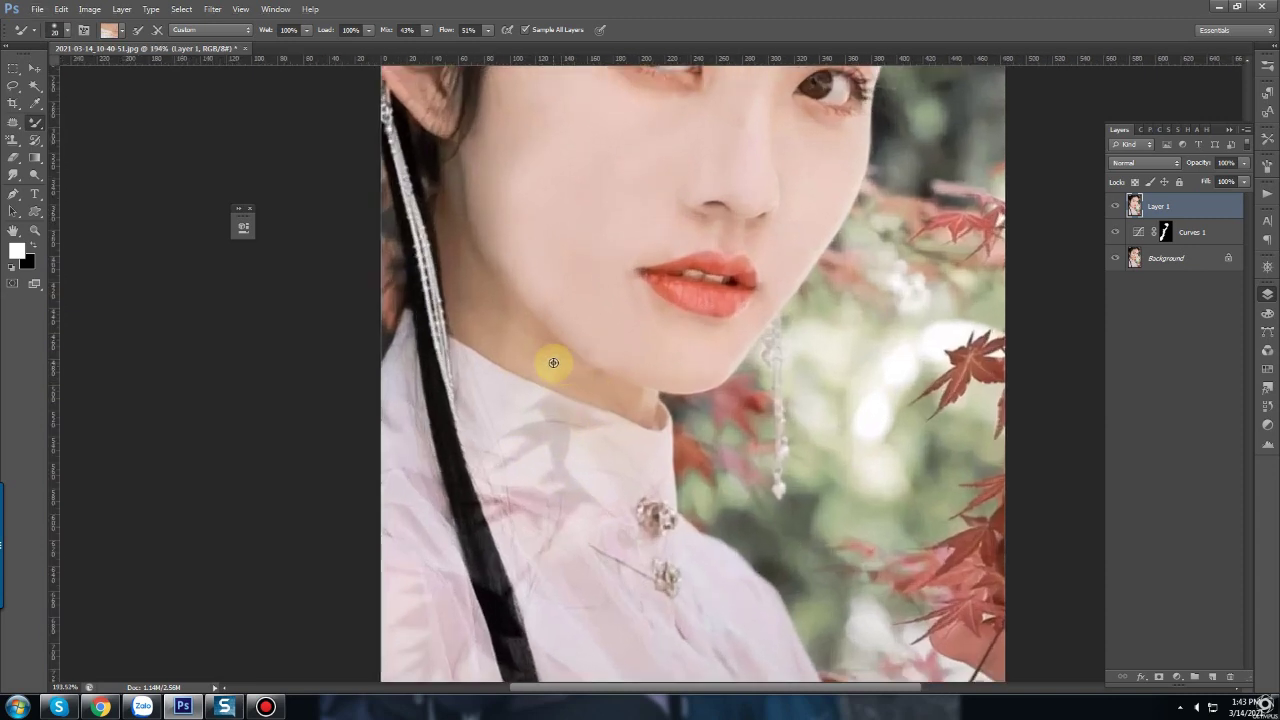
mouse_move(569, 371)
left_mouse_down()
mouse_move(623, 403)
mouse_move(572, 372)
left_mouse_up()
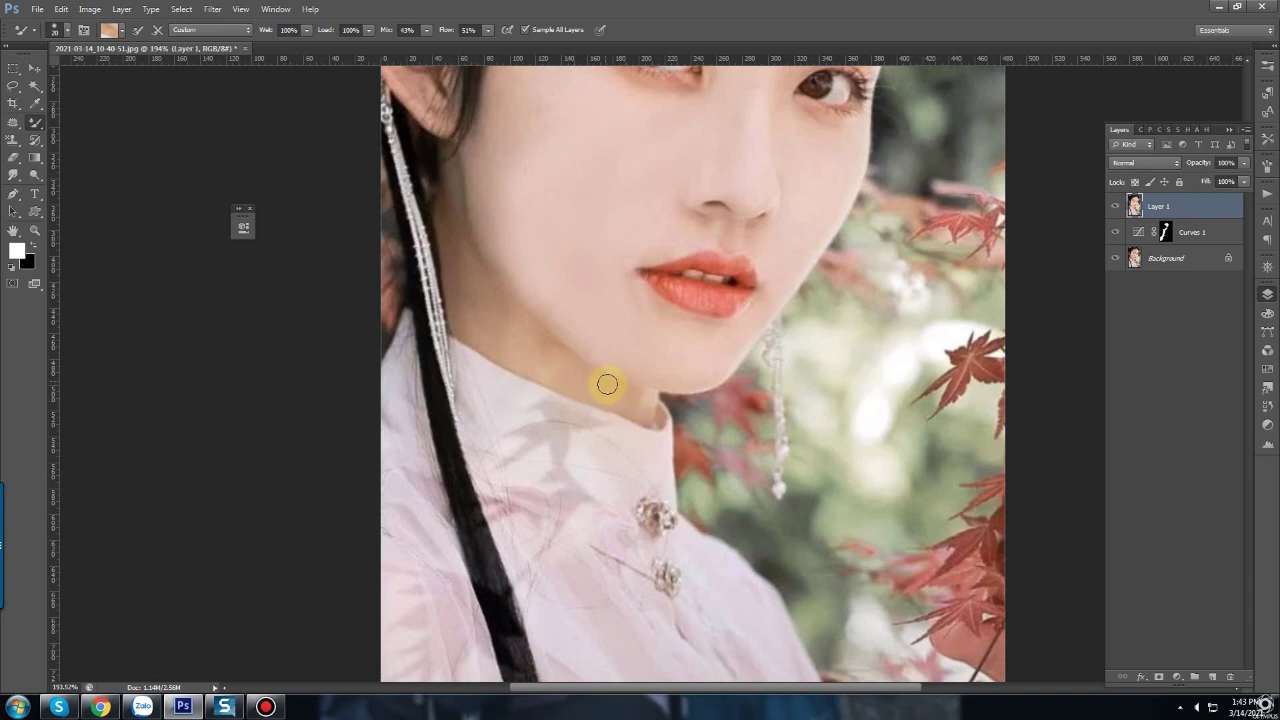
scroll(650, 420, "down", 4, "alt")
left_click_drag(612, 515, 643, 374)
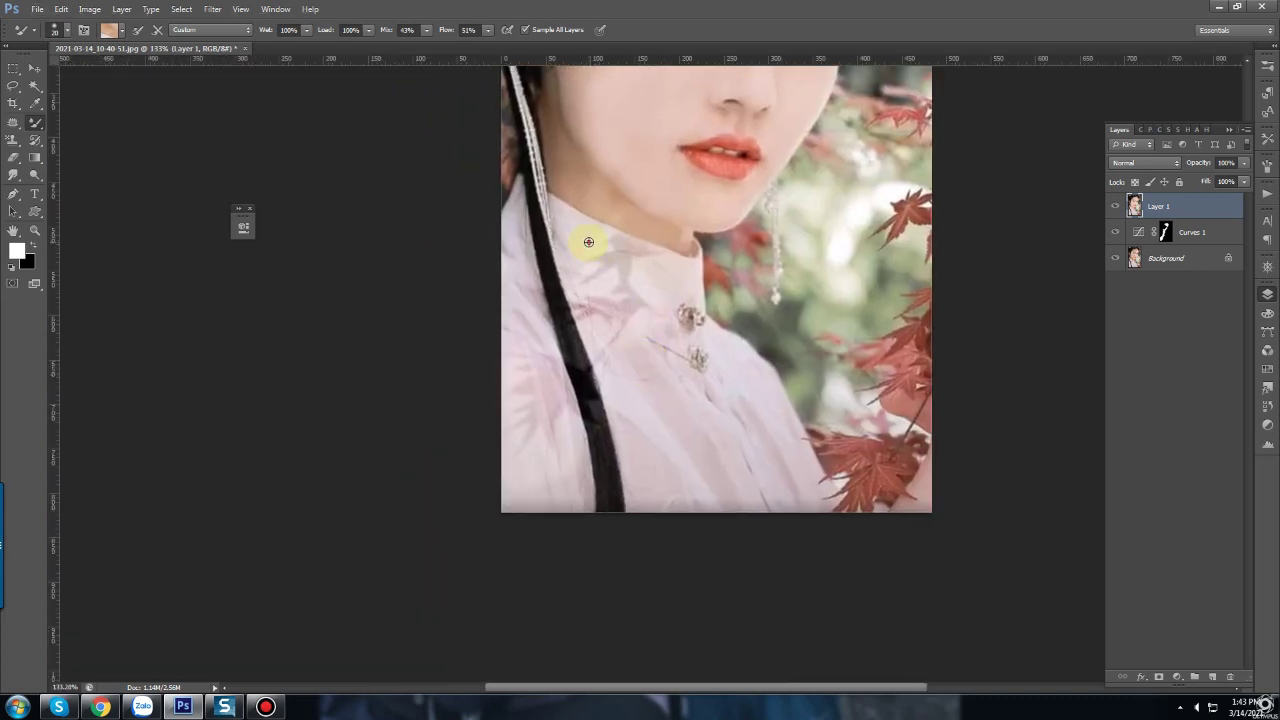
left_click_drag(588, 241, 574, 251)
right_click(628, 304)
left_click_drag(563, 460, 575, 345)
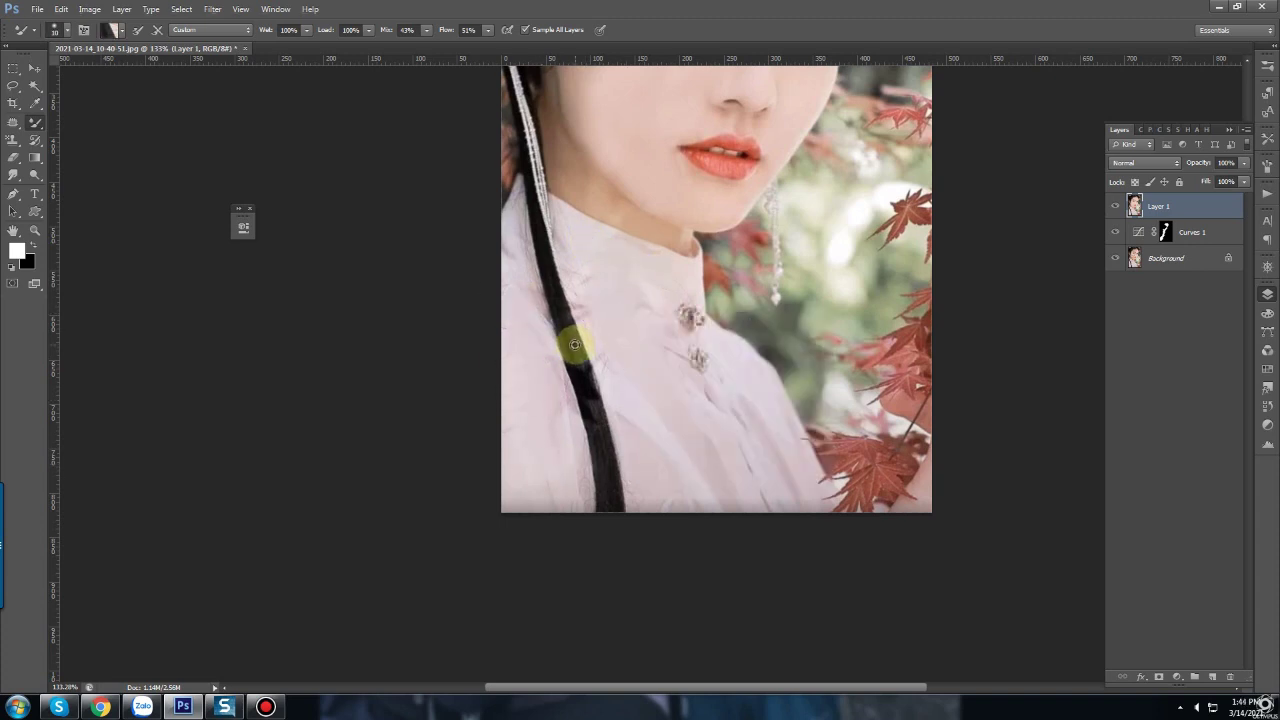
Step: Zoom in to 200% and shrink the Mixer Brush to touch up under the eye
scroll(586, 440, "up", 3)
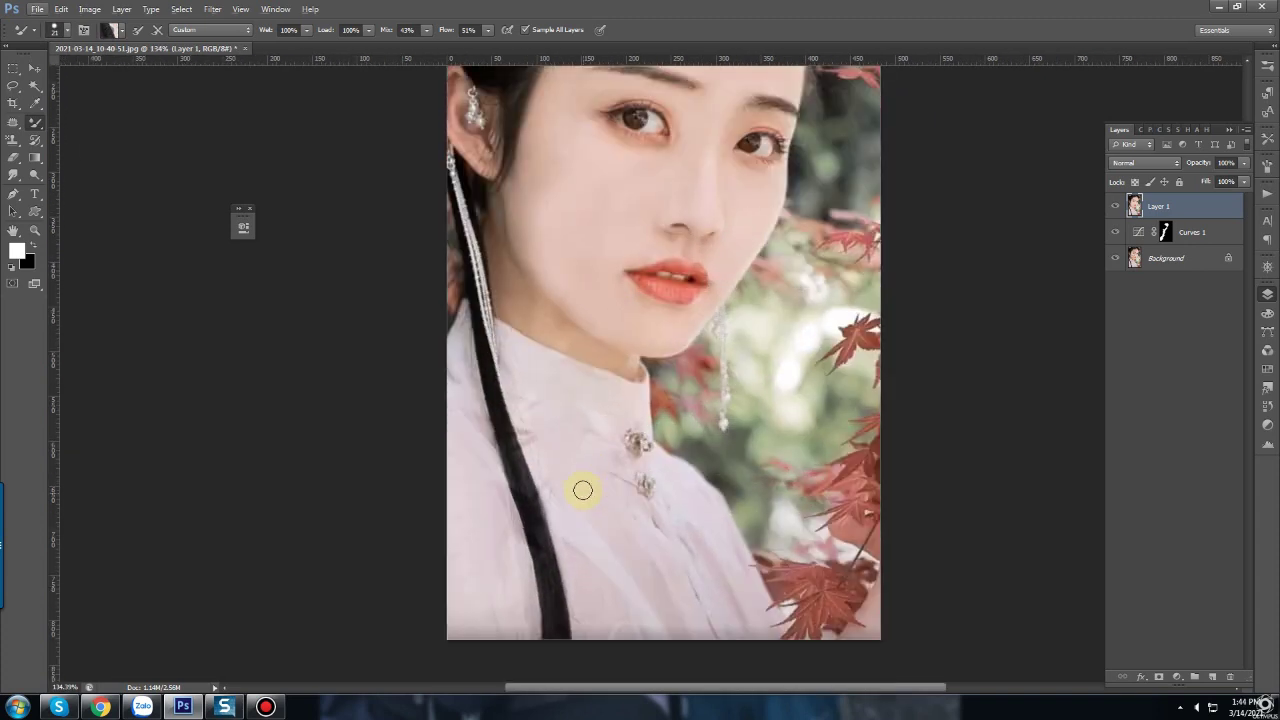
scroll(505, 505, "up", 1)
scroll(622, 255, "up", 1)
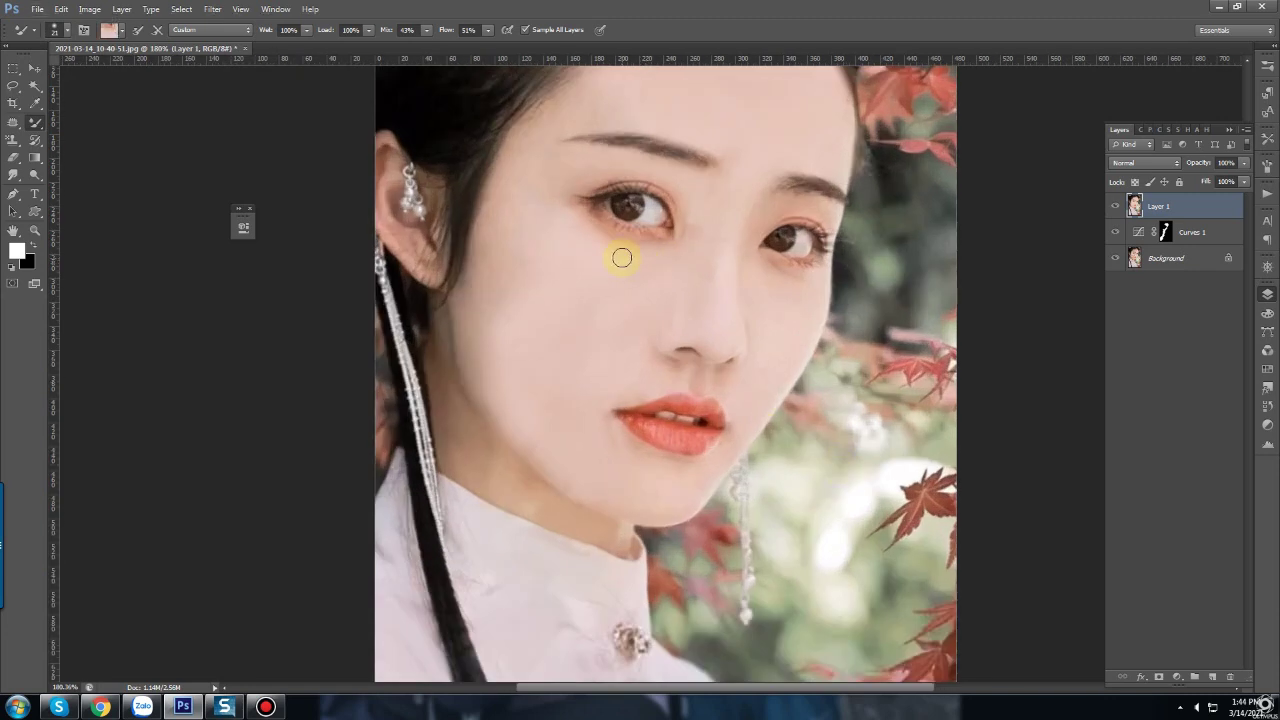
scroll(740, 306, "down", 2)
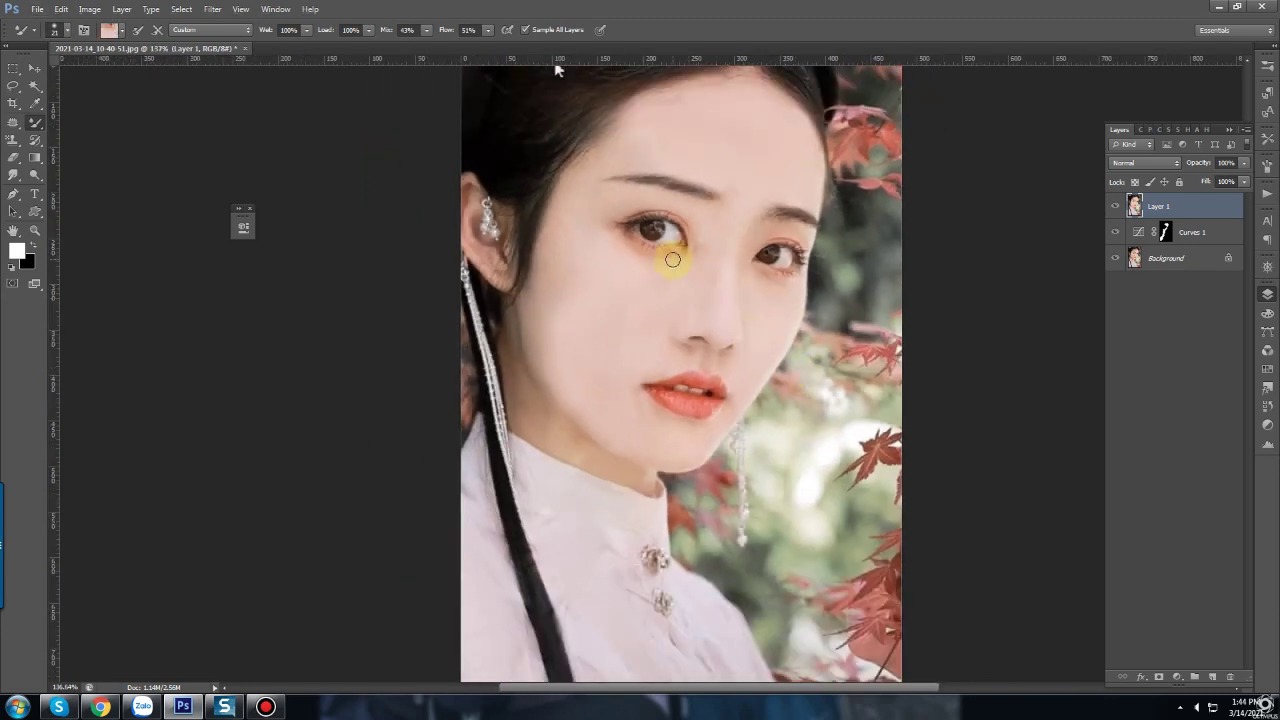
scroll(672, 260, "up", 1)
scroll(666, 250, "up", 2)
right_click(690, 287)
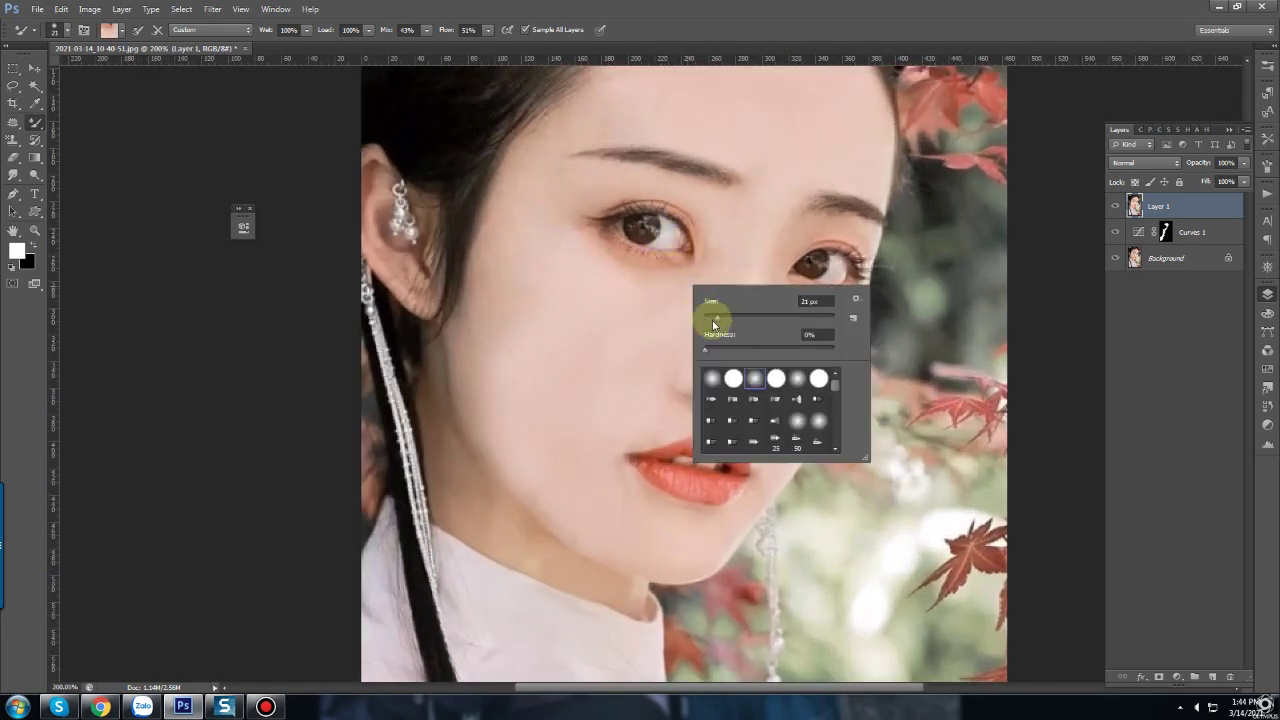
left_click_drag(714, 320, 708, 316)
left_click(662, 263)
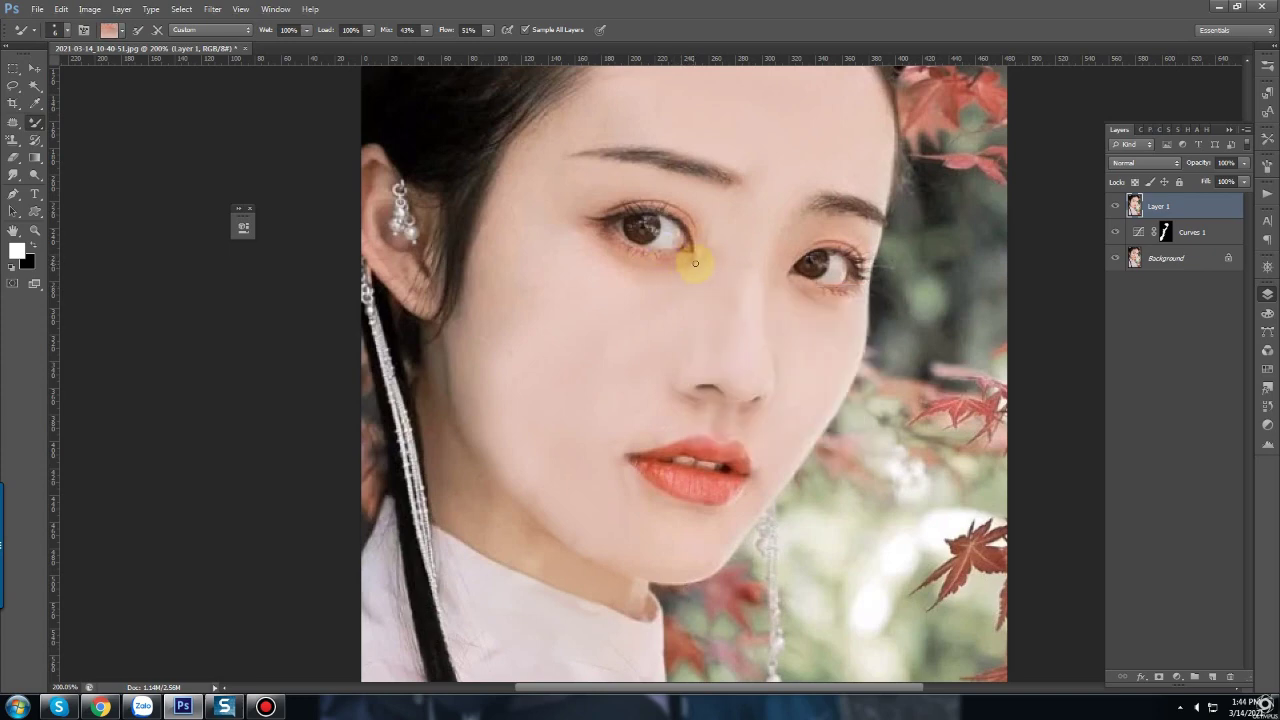
Step: Zoom out, enlarge the brush, and smooth the remaining shadow on the left cheek
scroll(646, 266, "down", 1)
scroll(737, 286, "down", 3)
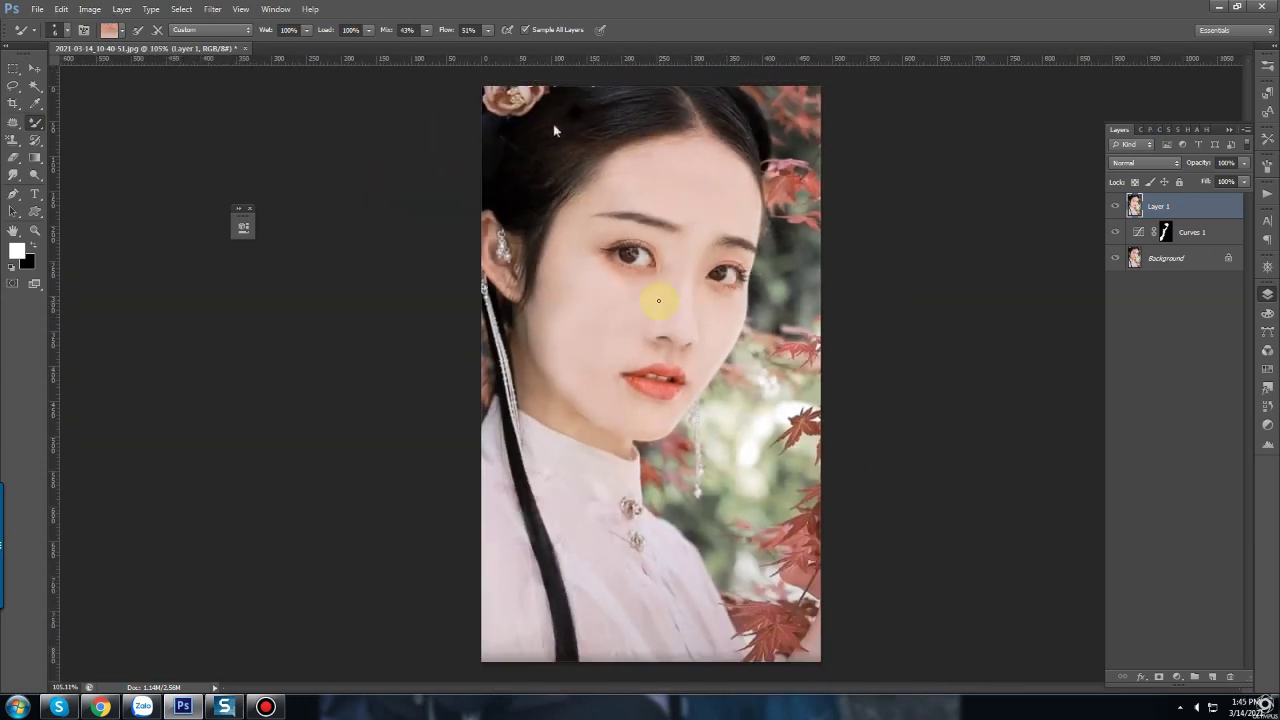
right_click(655, 293)
mouse_move(673, 327)
left_mouse_down()
mouse_move(700, 320)
mouse_move(594, 314)
mouse_move(701, 327)
left_mouse_up()
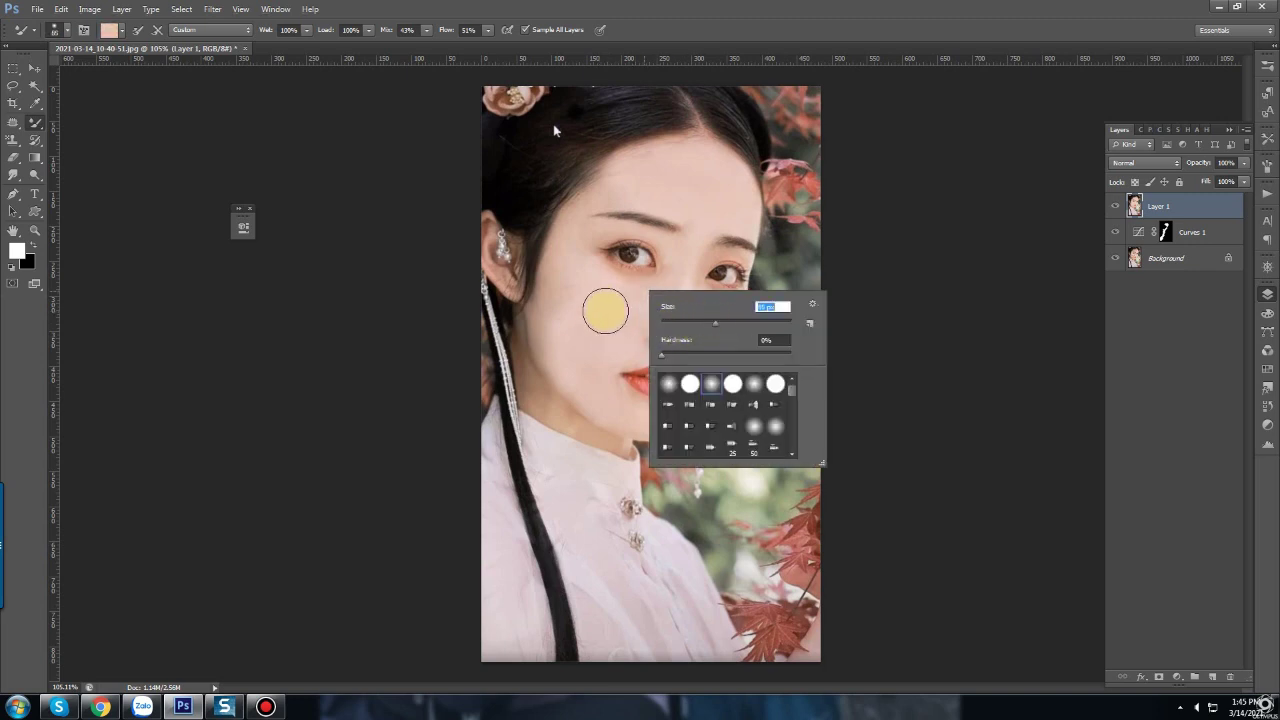
left_click(606, 306)
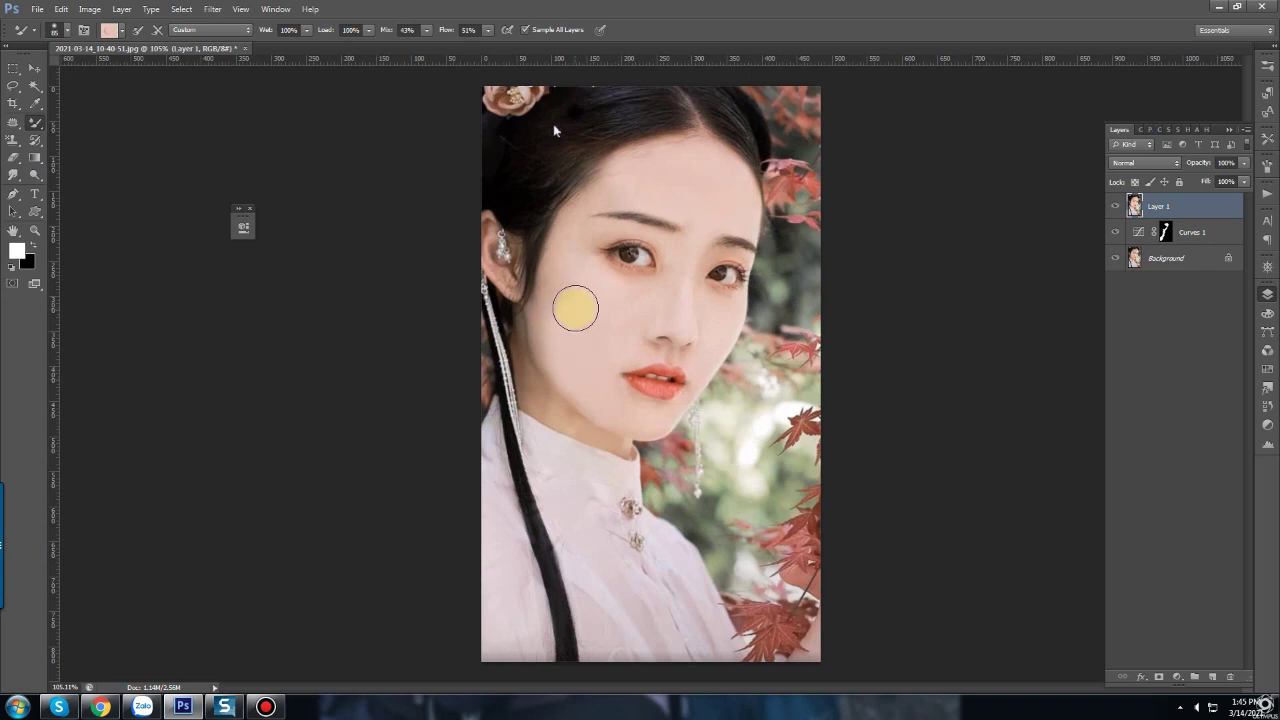
left_click_drag(571, 300, 580, 365)
scroll(878, 411, "down", 2, "alt")
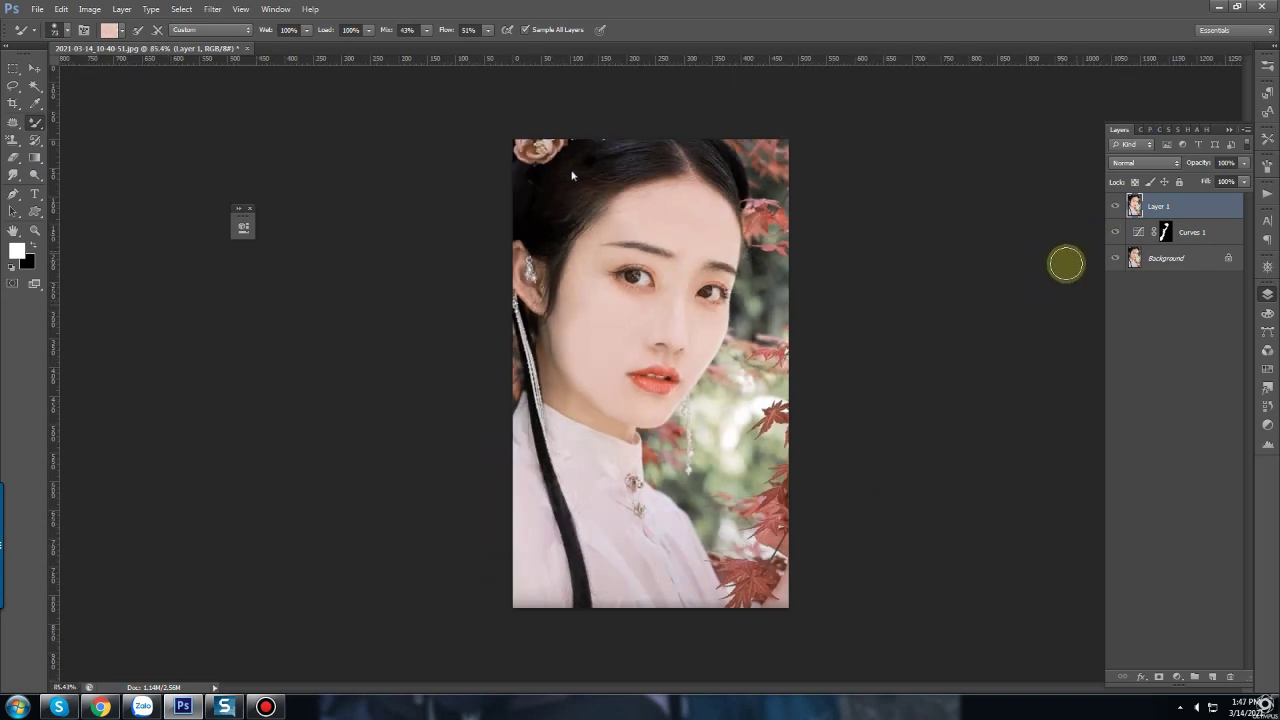
left_click(1114, 207)
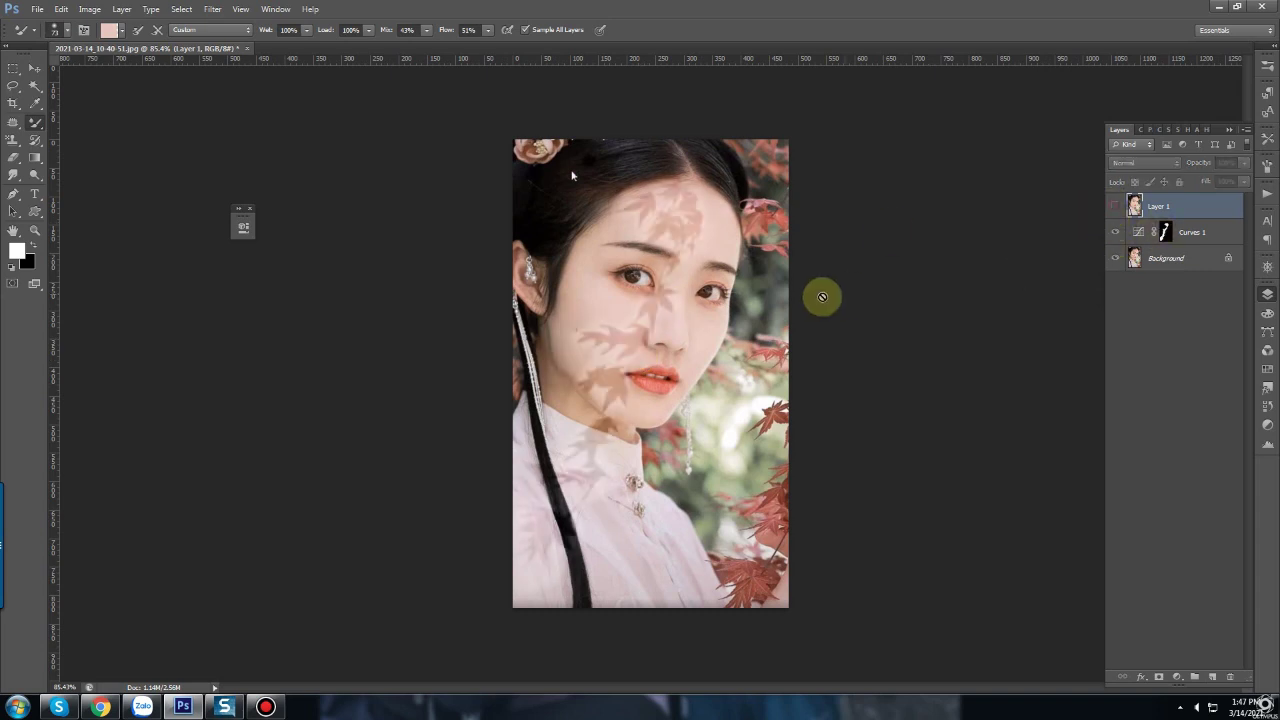
left_click(1115, 231)
left_click(1116, 232)
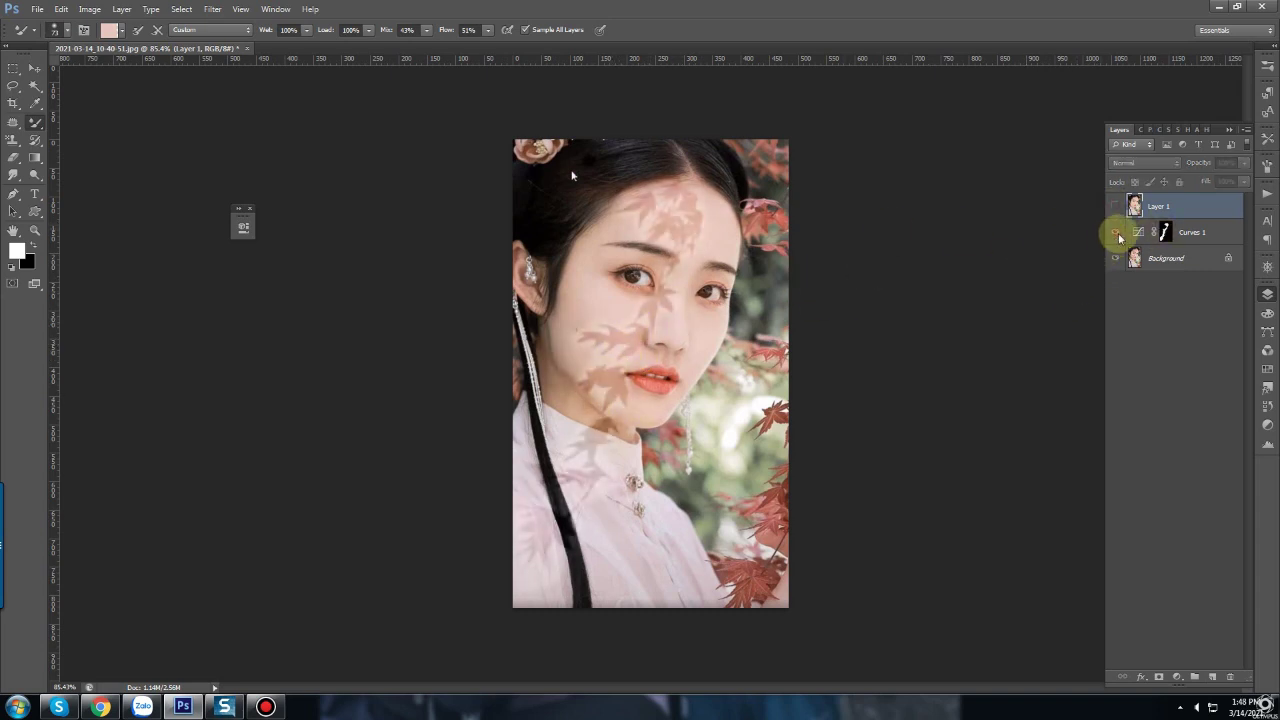
left_click(1115, 206)
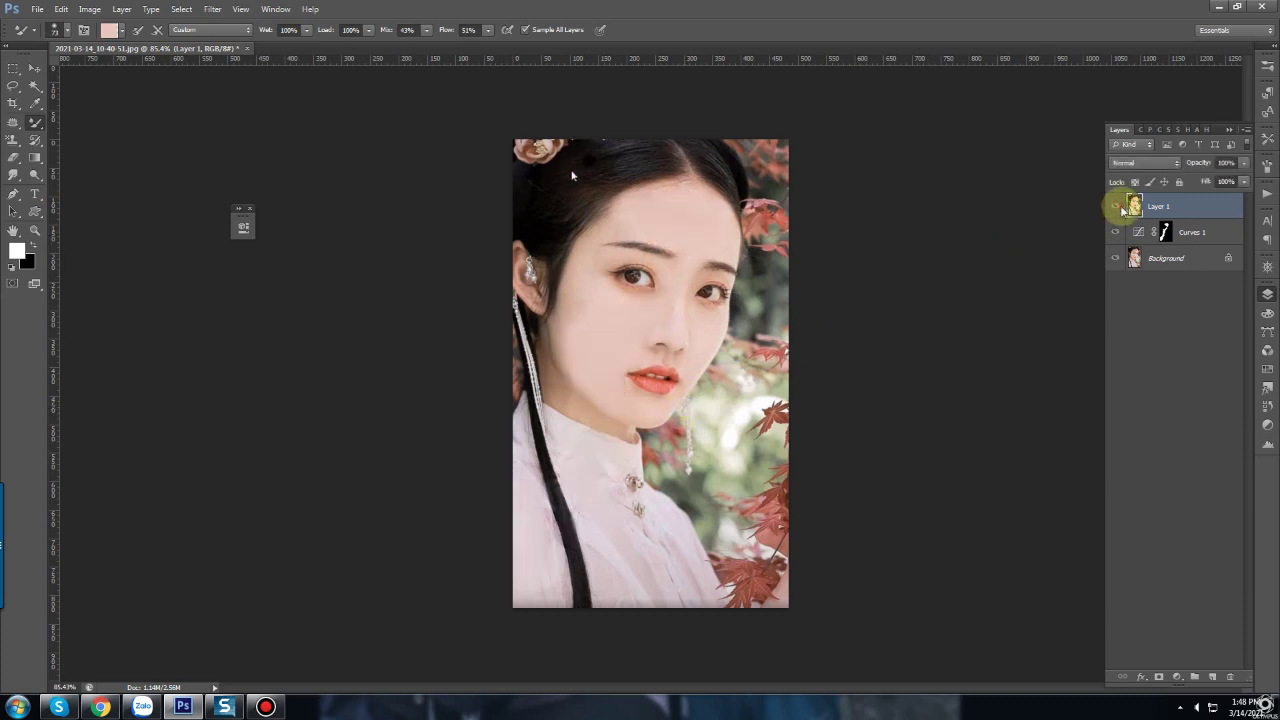